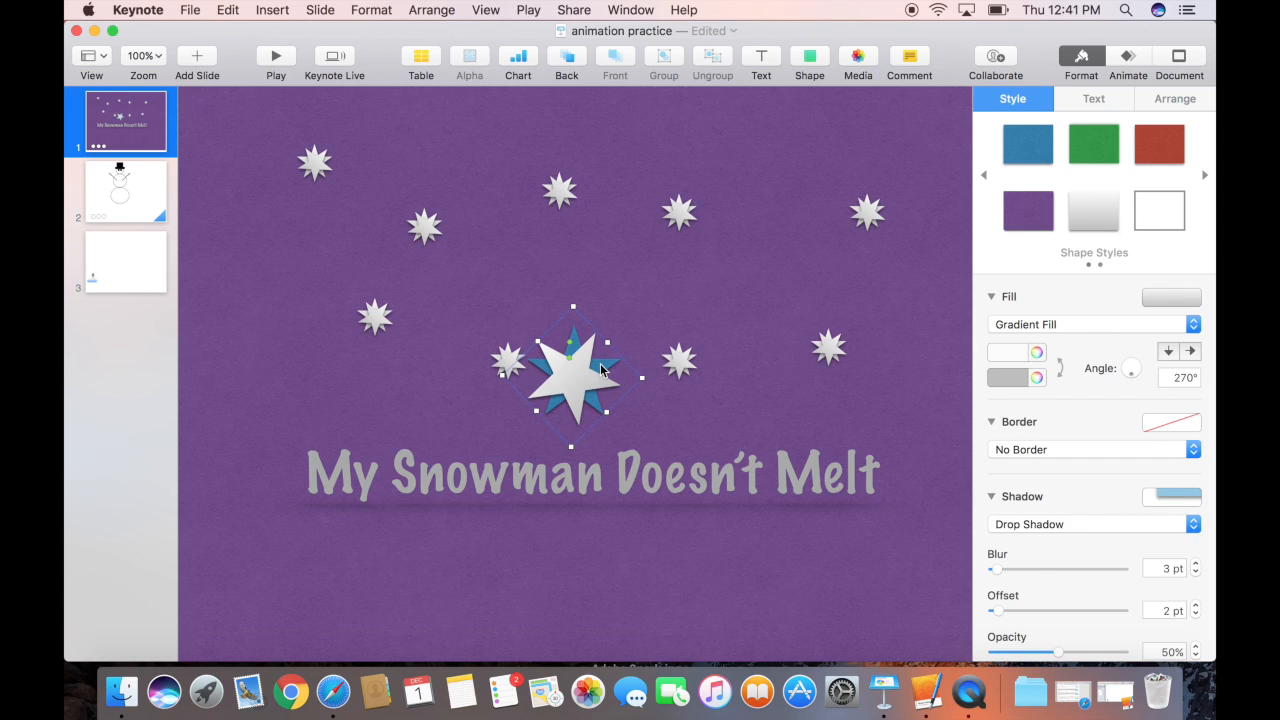
# - Apply the light gray gradient shape style to the large blue star and group it with the overlapping large gray star
pyautogui.click(1093, 208)
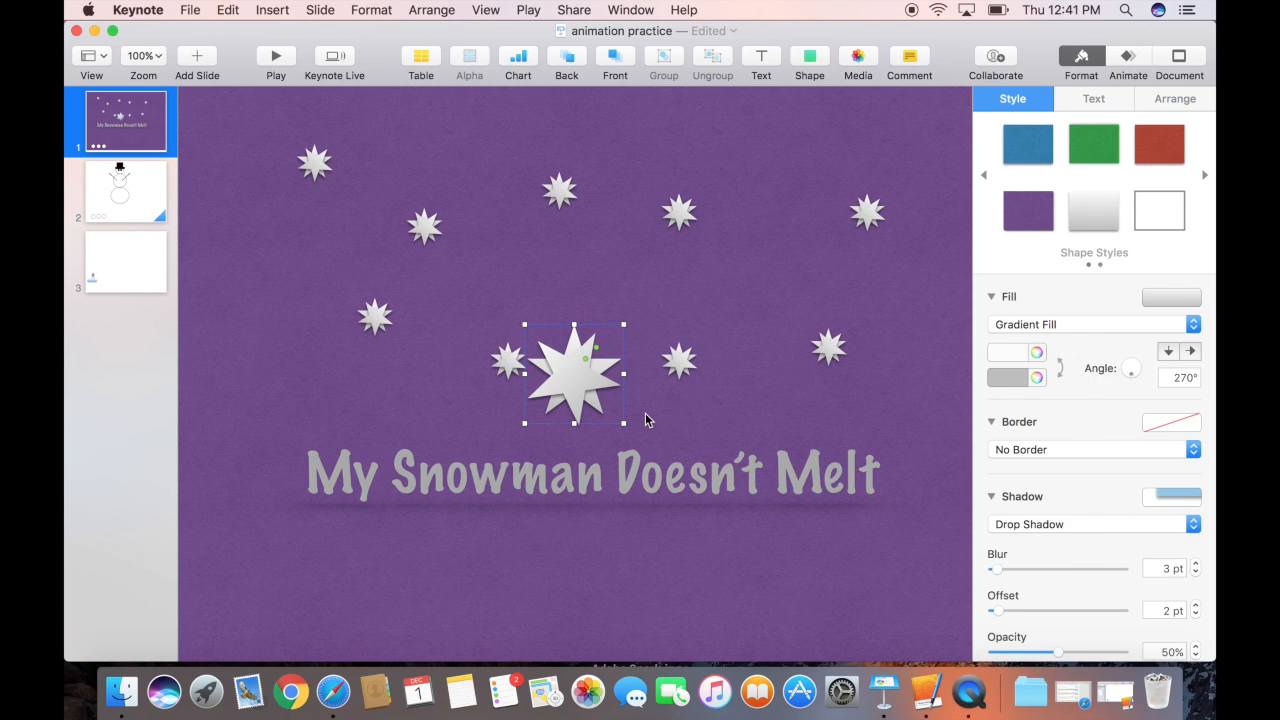
pyautogui.click(657, 252)
pyautogui.click(566, 382)
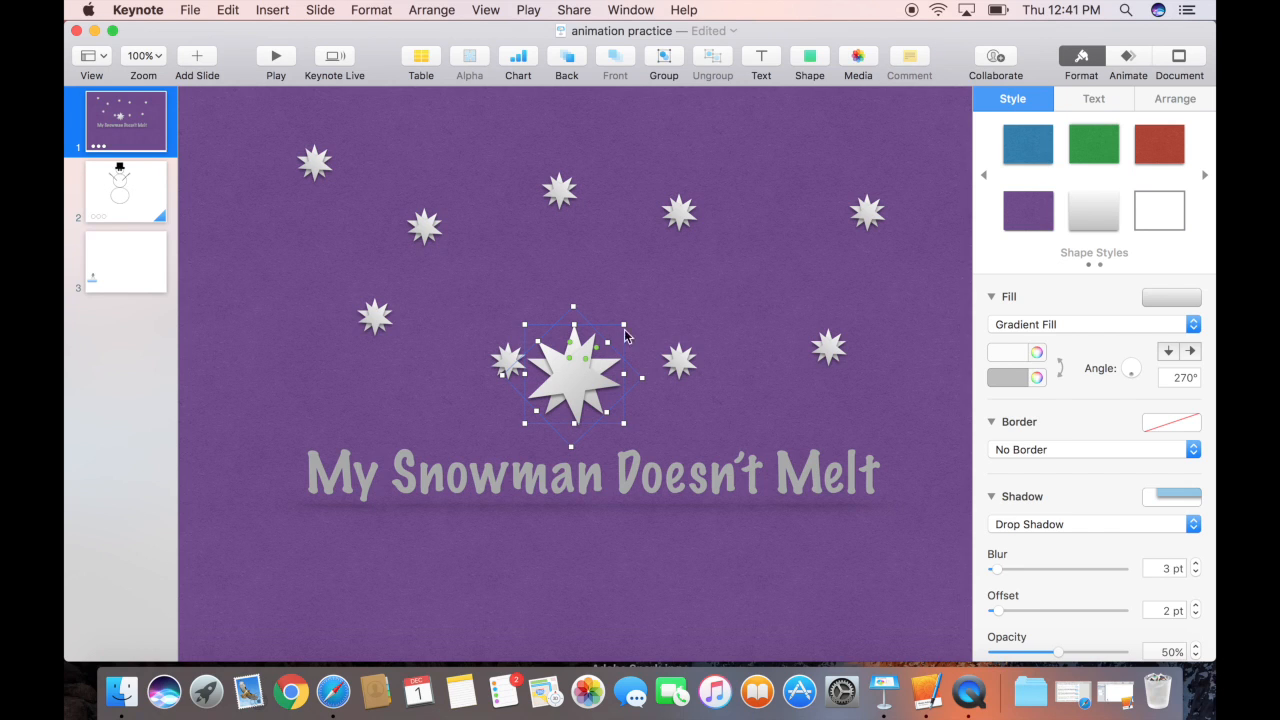
pyautogui.click(664, 57)
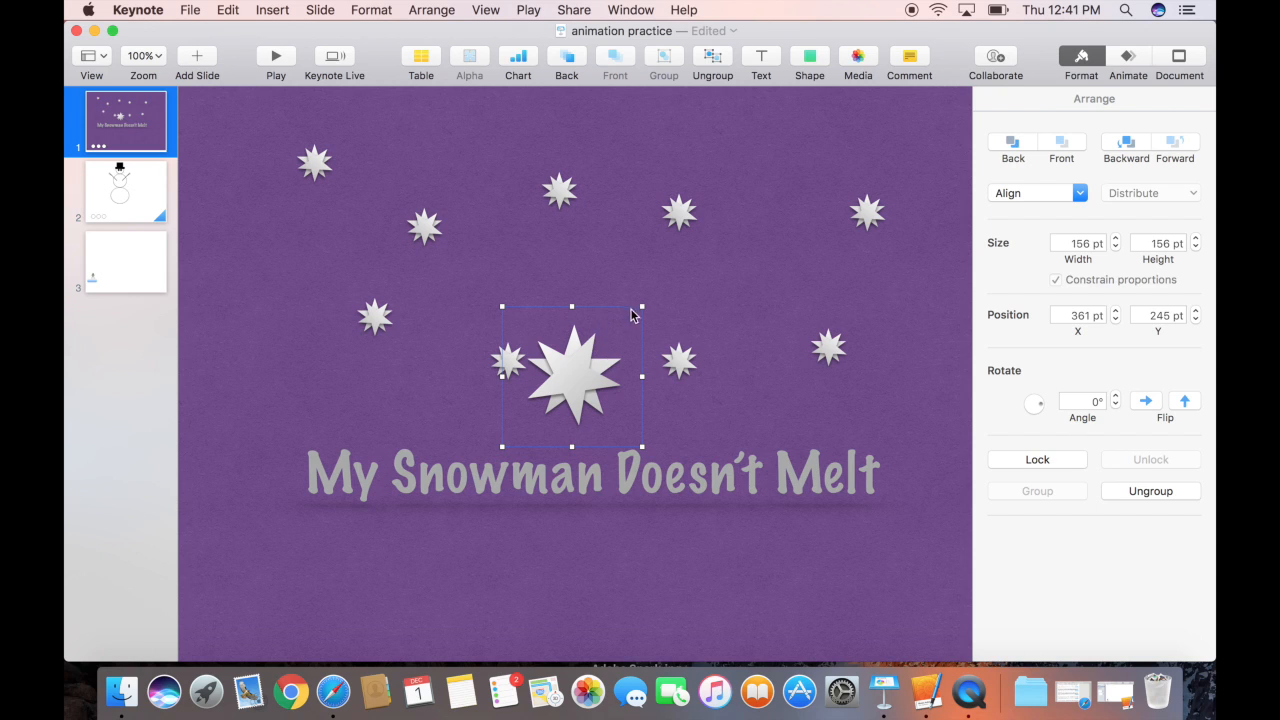
# - Shrink the grouped star to about 56 pt square and place it among the small stars at about X 380 pt, Y 183 pt
pyautogui.moveTo(642, 306); pyautogui.dragTo(573, 279)
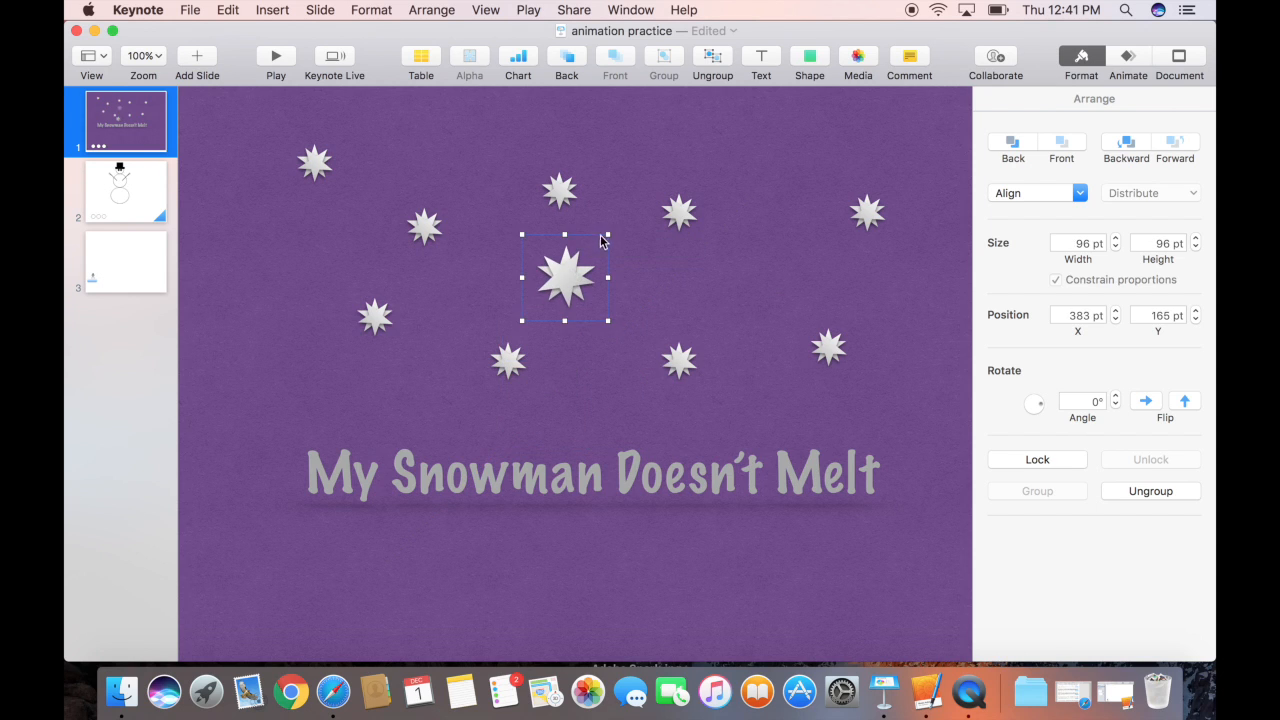
pyautogui.moveTo(603, 237); pyautogui.dragTo(568, 374)
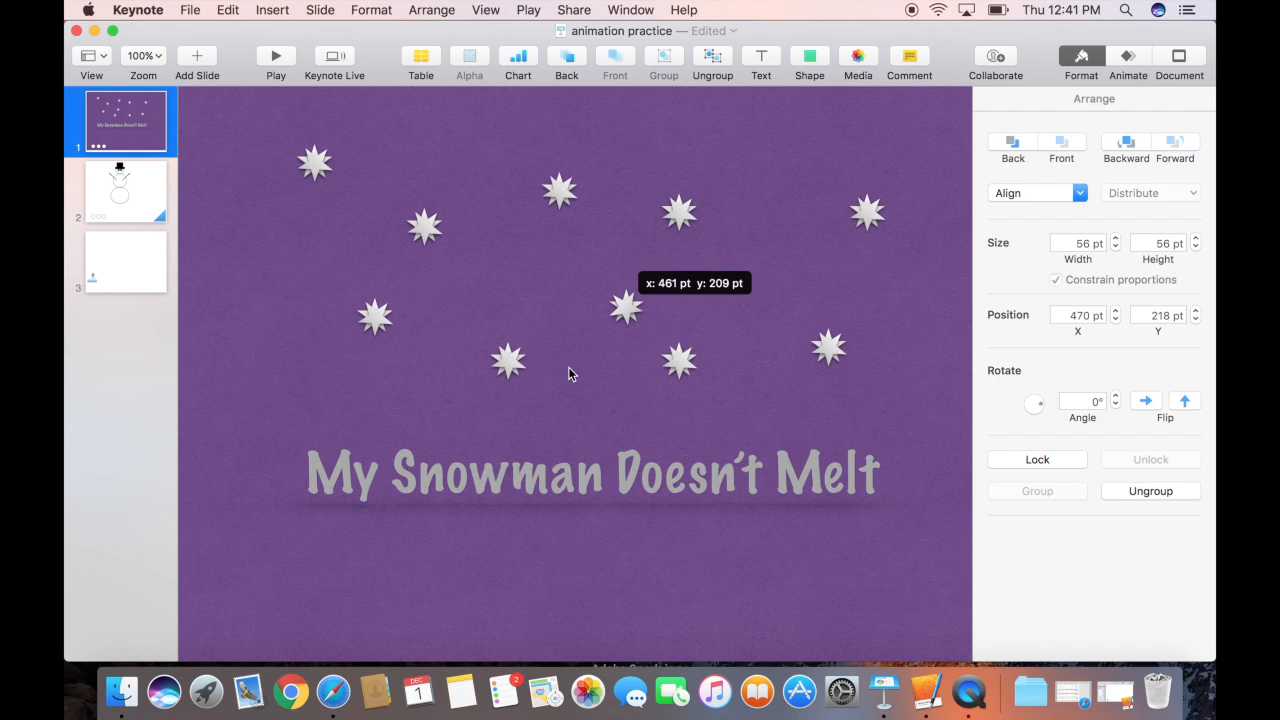
pyautogui.moveTo(537, 293)
pyautogui.mouseDown()
pyautogui.moveTo(549, 268)
pyautogui.moveTo(544, 285)
pyautogui.mouseUp()
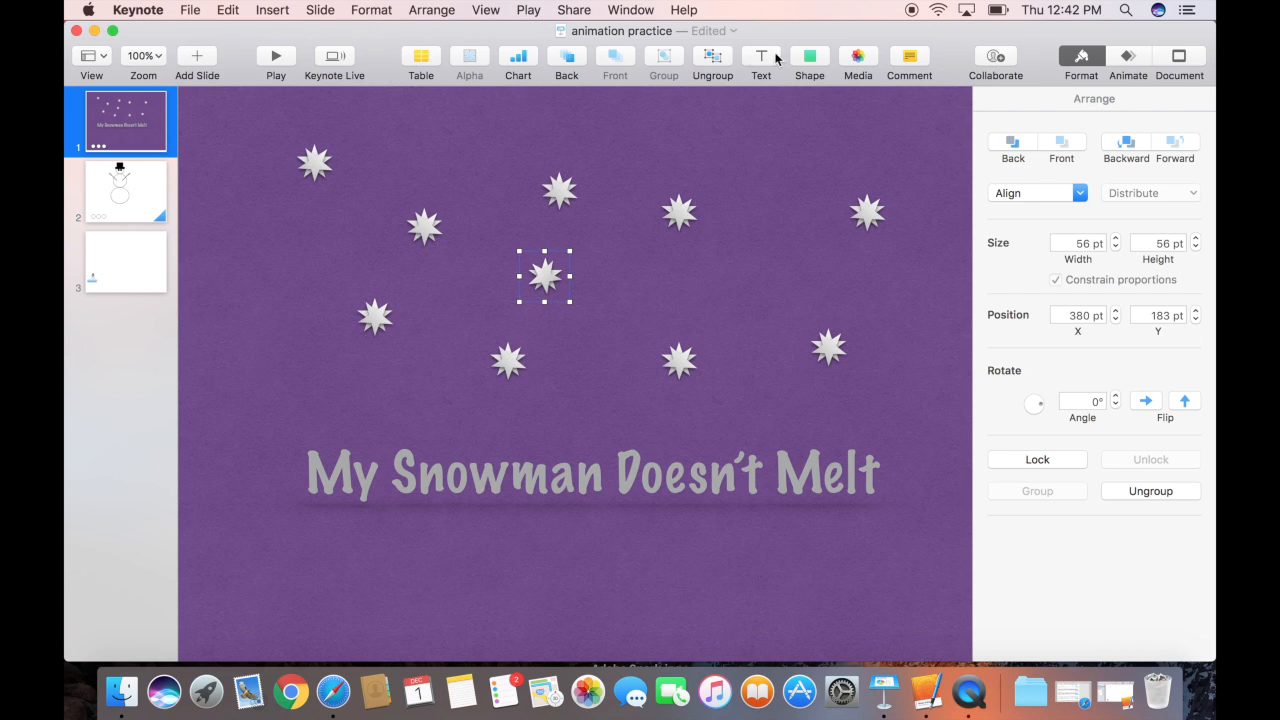
# - Customize the toolbar by adding the Rehearse item beside Keynote Live
pyautogui.click(489, 9)
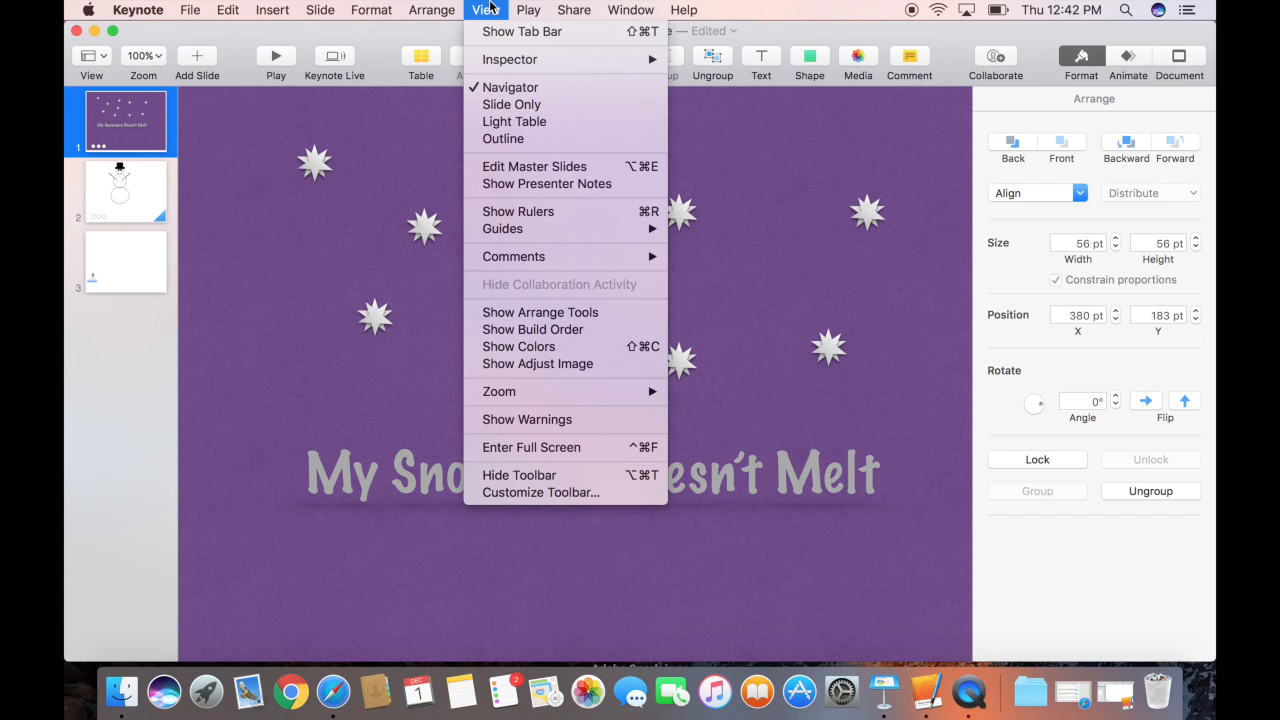
pyautogui.click(526, 491)
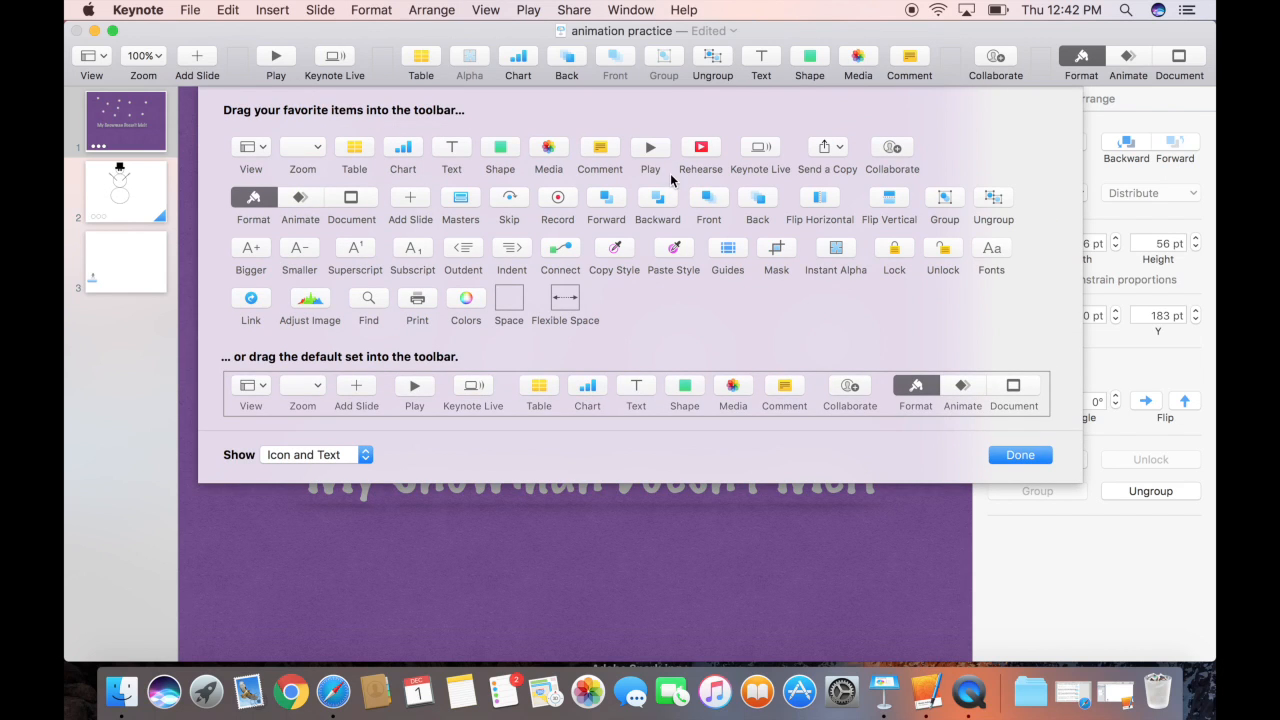
pyautogui.moveTo(715, 158); pyautogui.dragTo(367, 63)
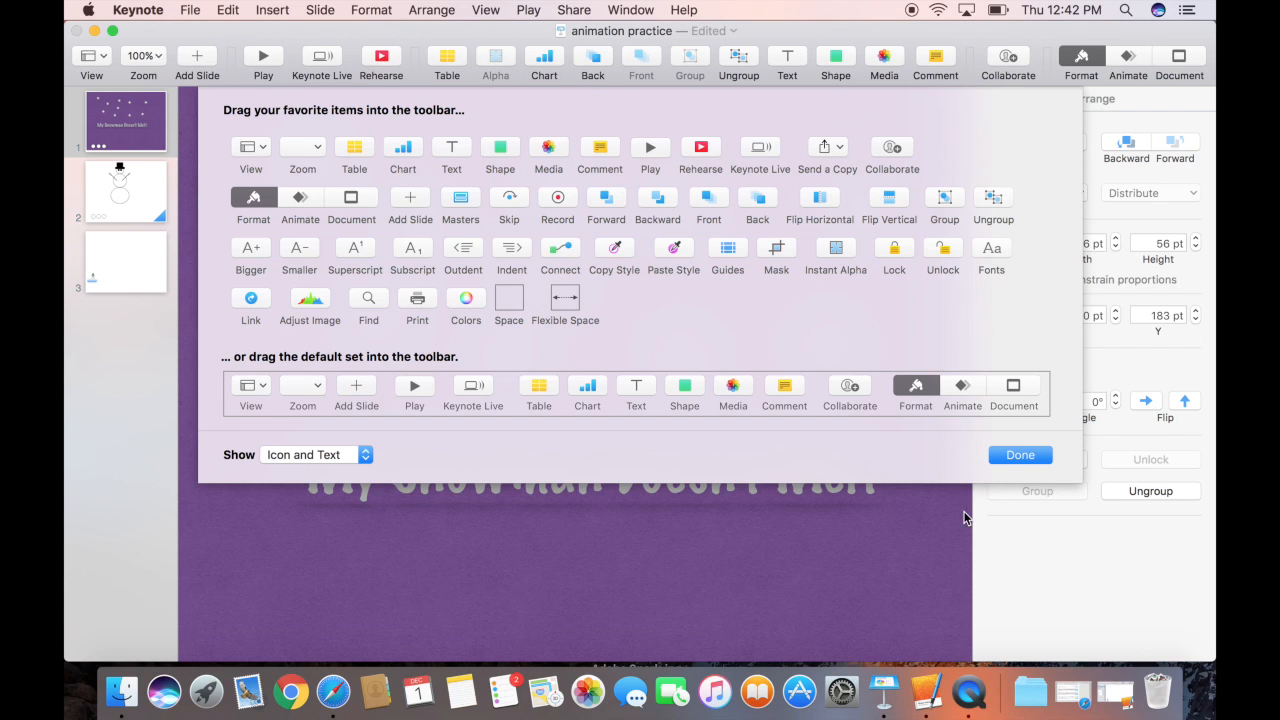
pyautogui.click(1022, 456)
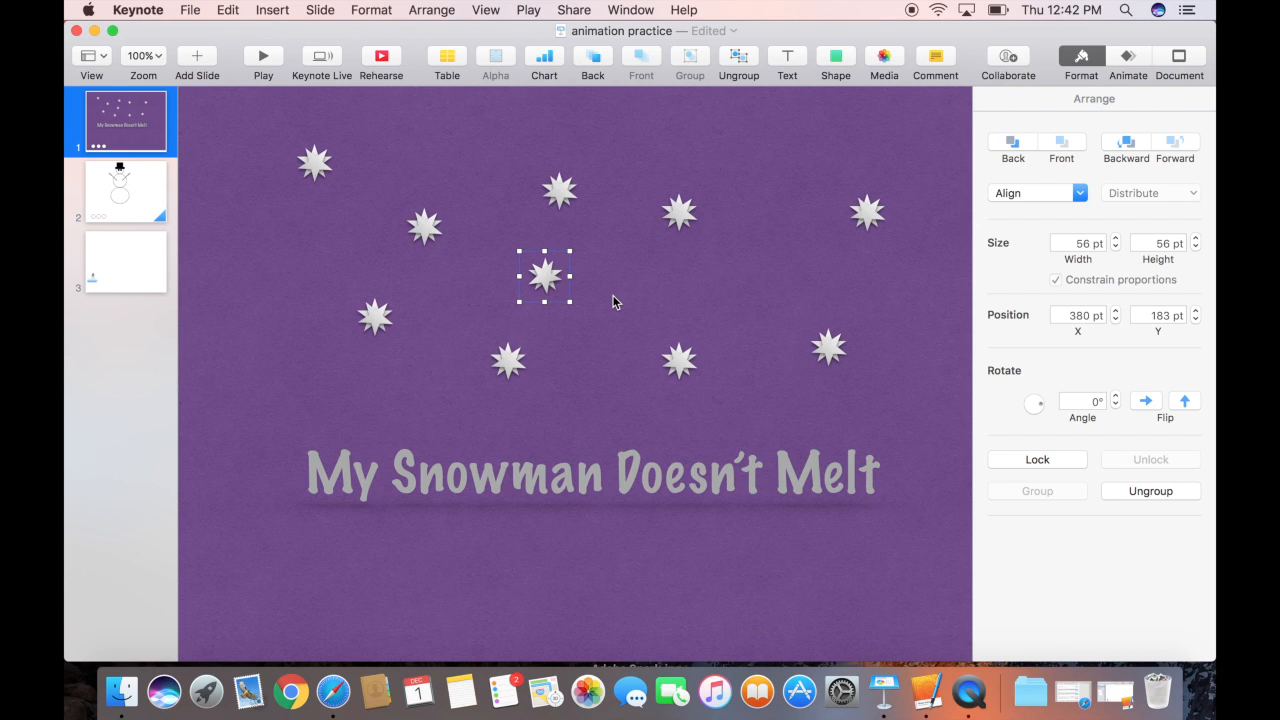
# - Delete the resized grouped star from the middle of the small stars on slide 1
pyautogui.click(555, 303)
pyautogui.click(545, 282)
pyautogui.moveTo(545, 283); pyautogui.dragTo(631, 288)
pyautogui.press('Delete')
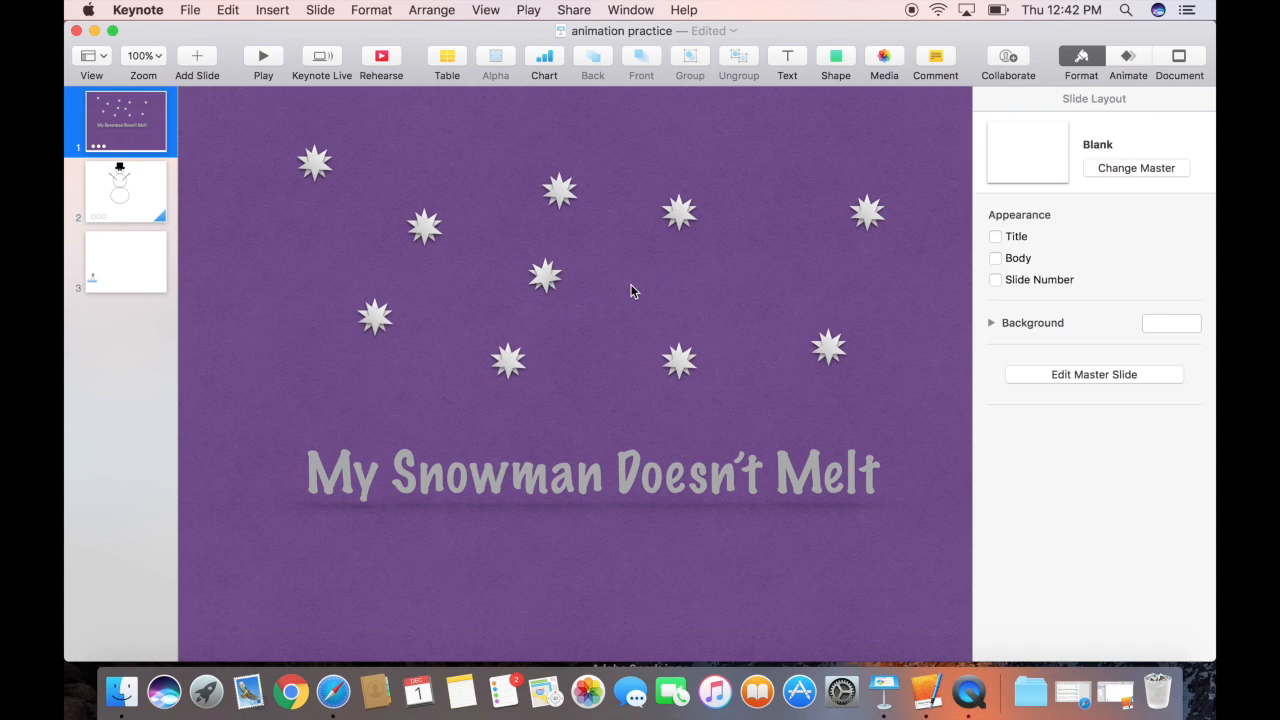
pyautogui.click(545, 277)
pyautogui.press('Delete')
pyautogui.click(306, 163)
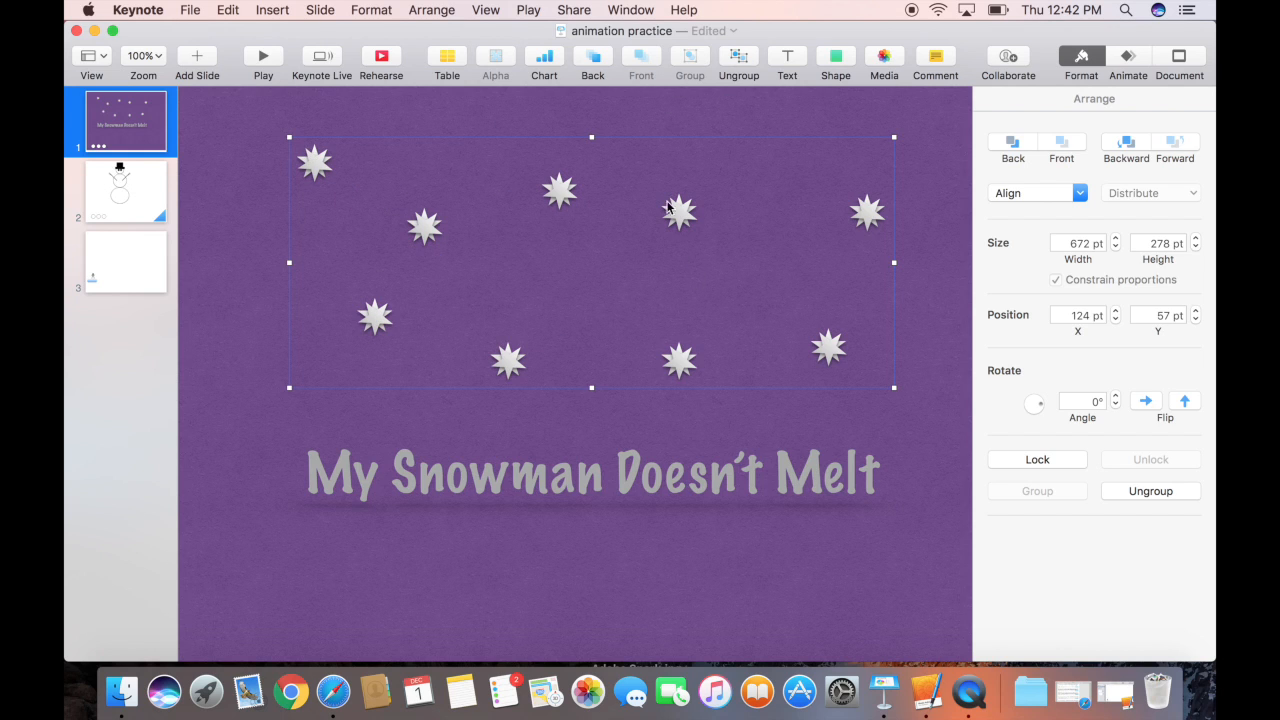
pyautogui.click(450, 586)
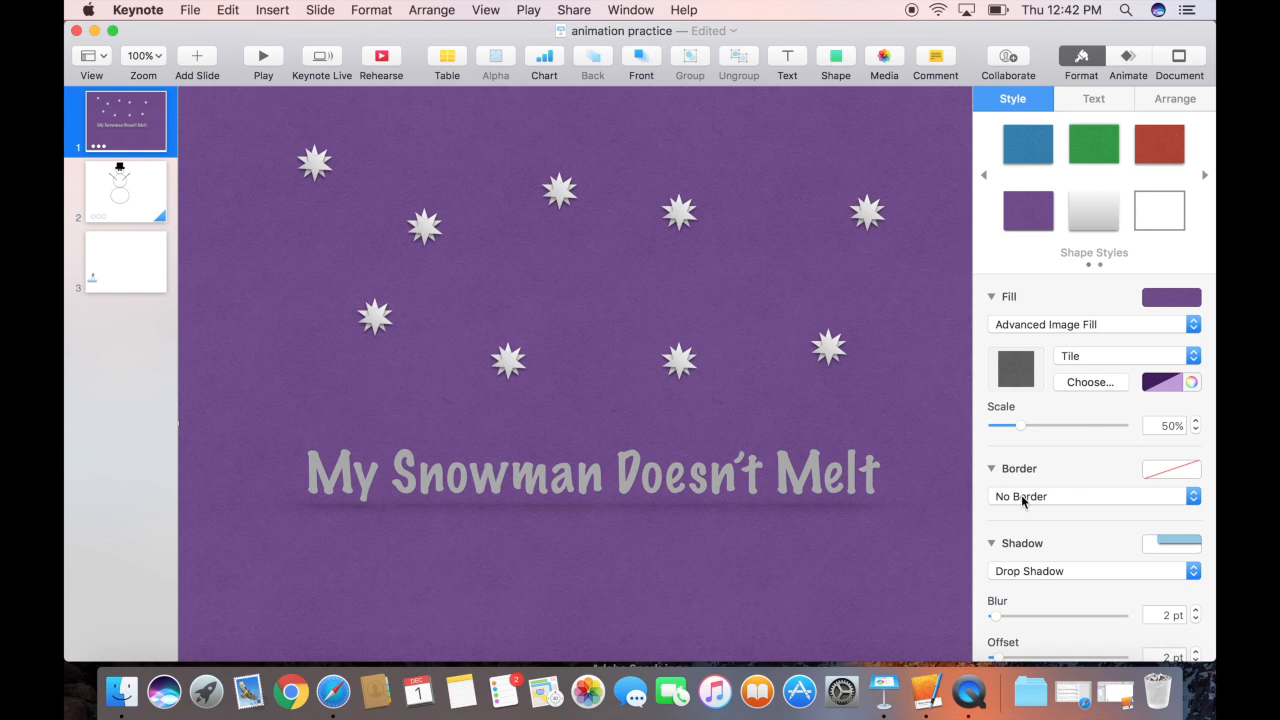
pyautogui.click(1018, 574)
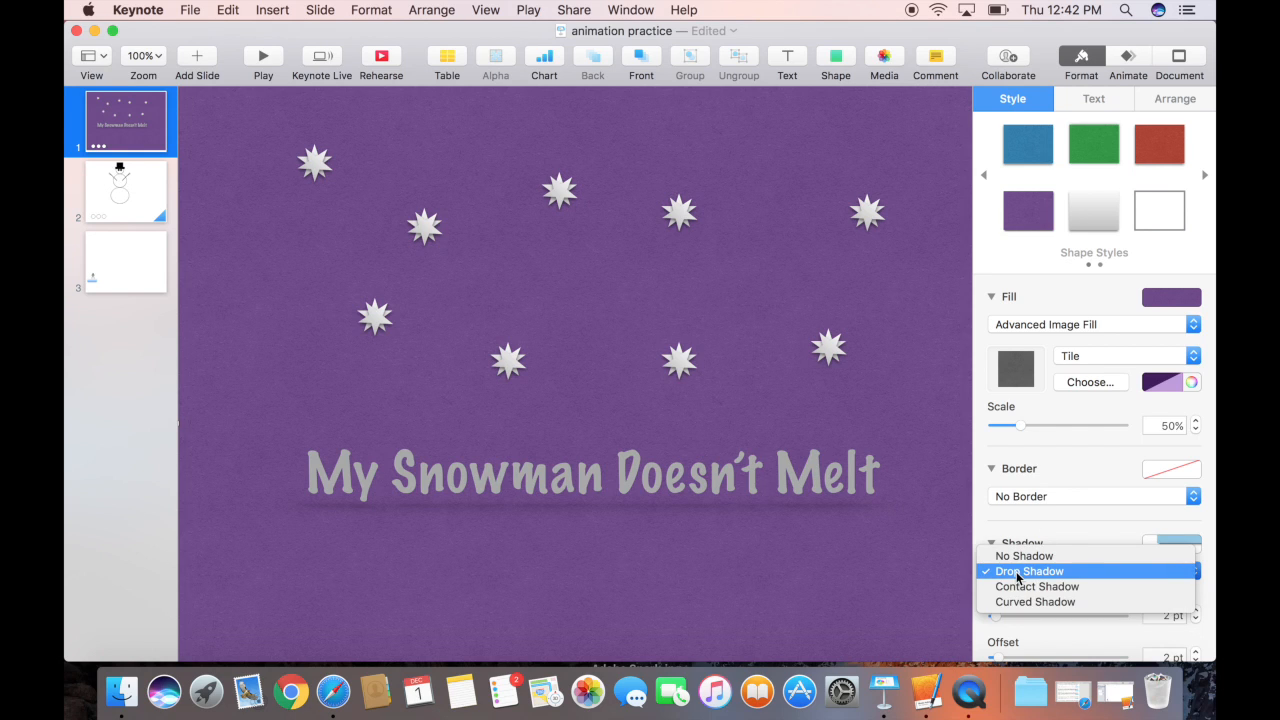
pyautogui.click(1018, 574)
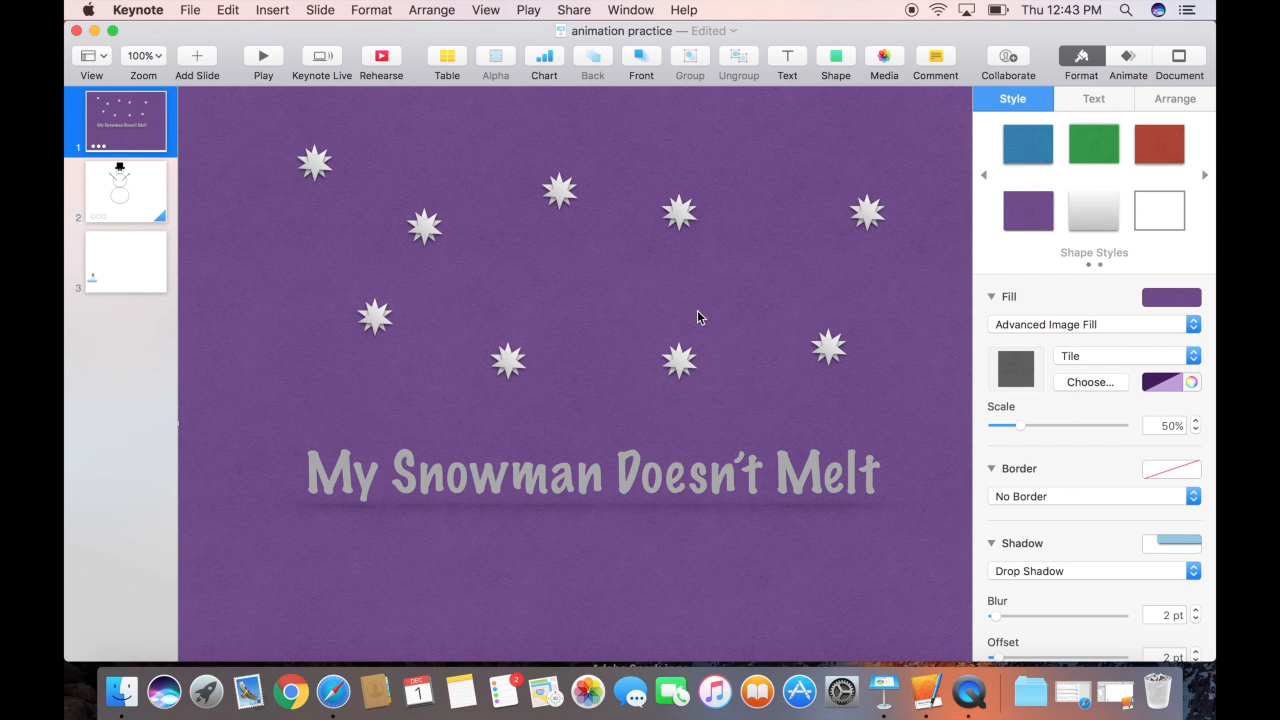
# - Change the small-star group's build-in effect to Confetti and set its build order to 1
pyautogui.click(677, 212)
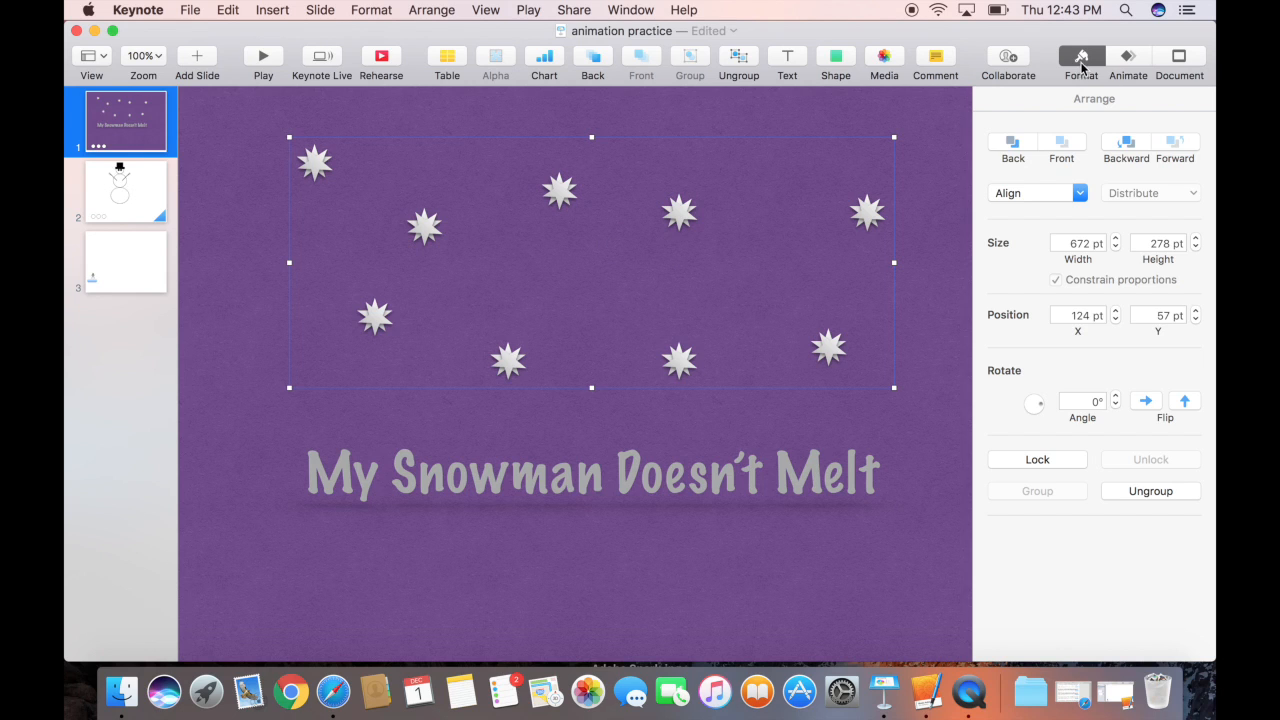
pyautogui.click(1128, 66)
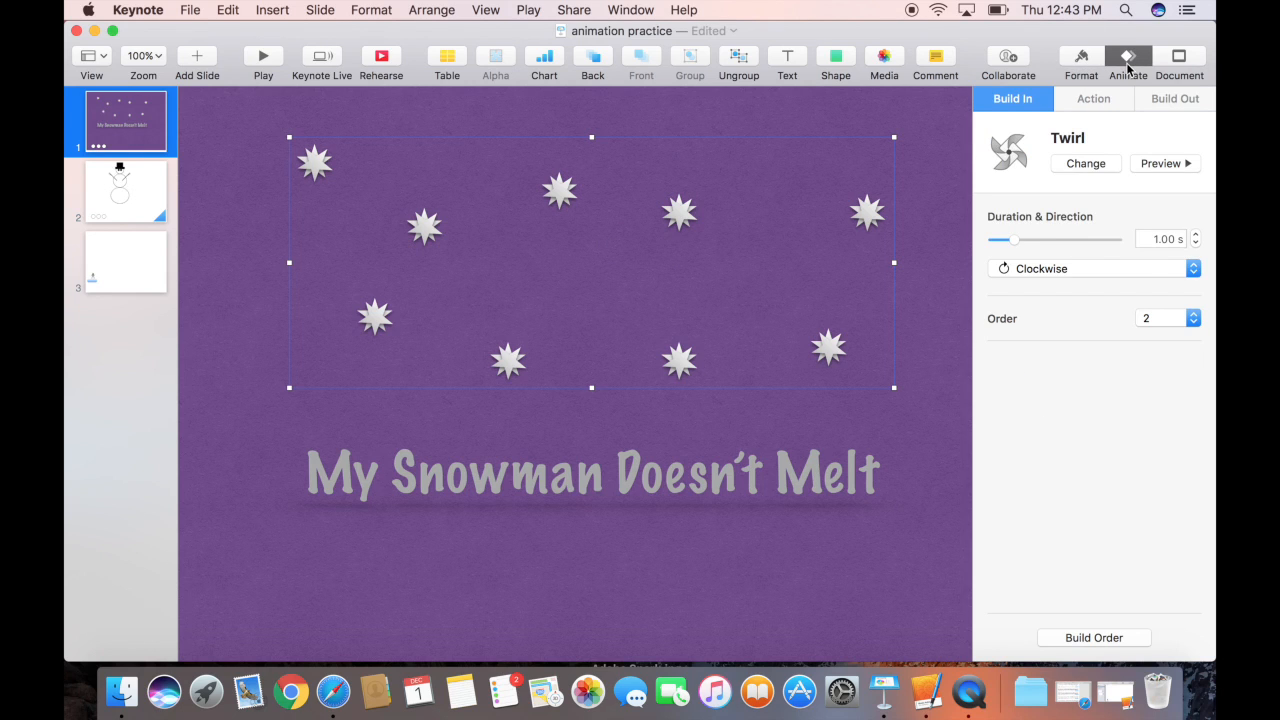
pyautogui.click(1162, 164)
pyautogui.click(1074, 163)
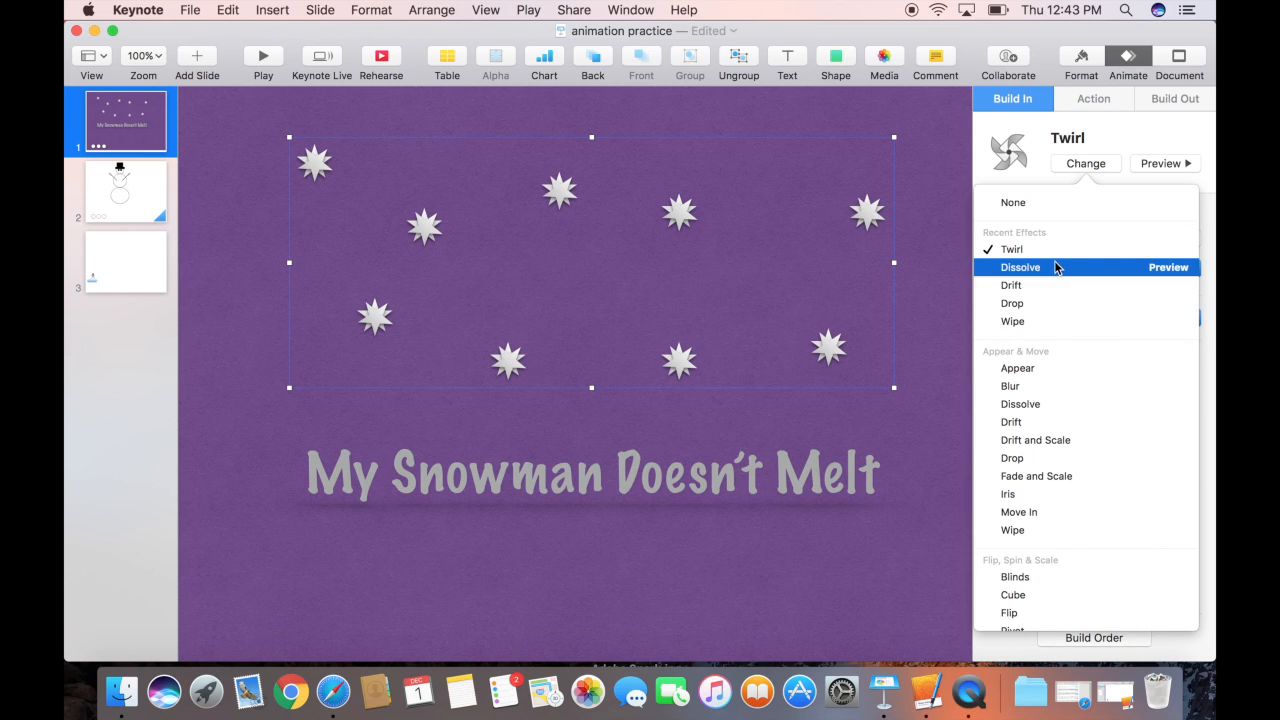
pyautogui.scroll(-3, 1050, 425)
pyautogui.scroll(-6, 1049, 429)
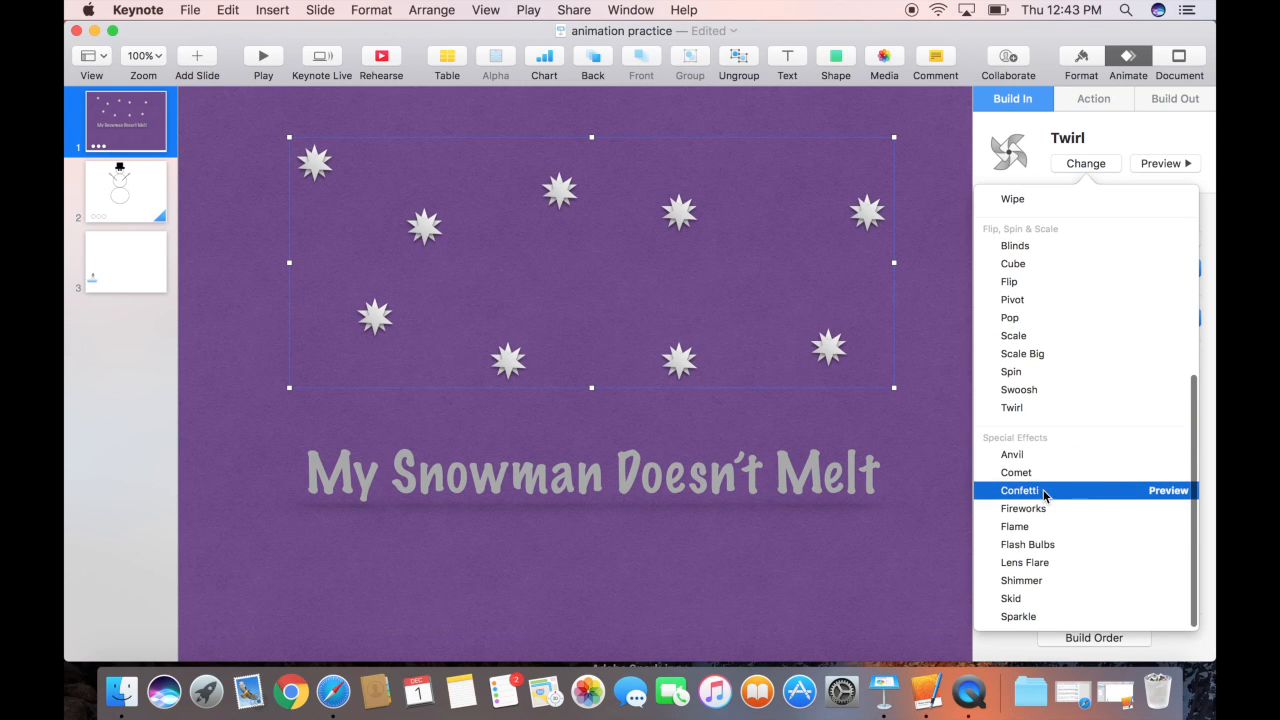
pyautogui.click(1020, 490)
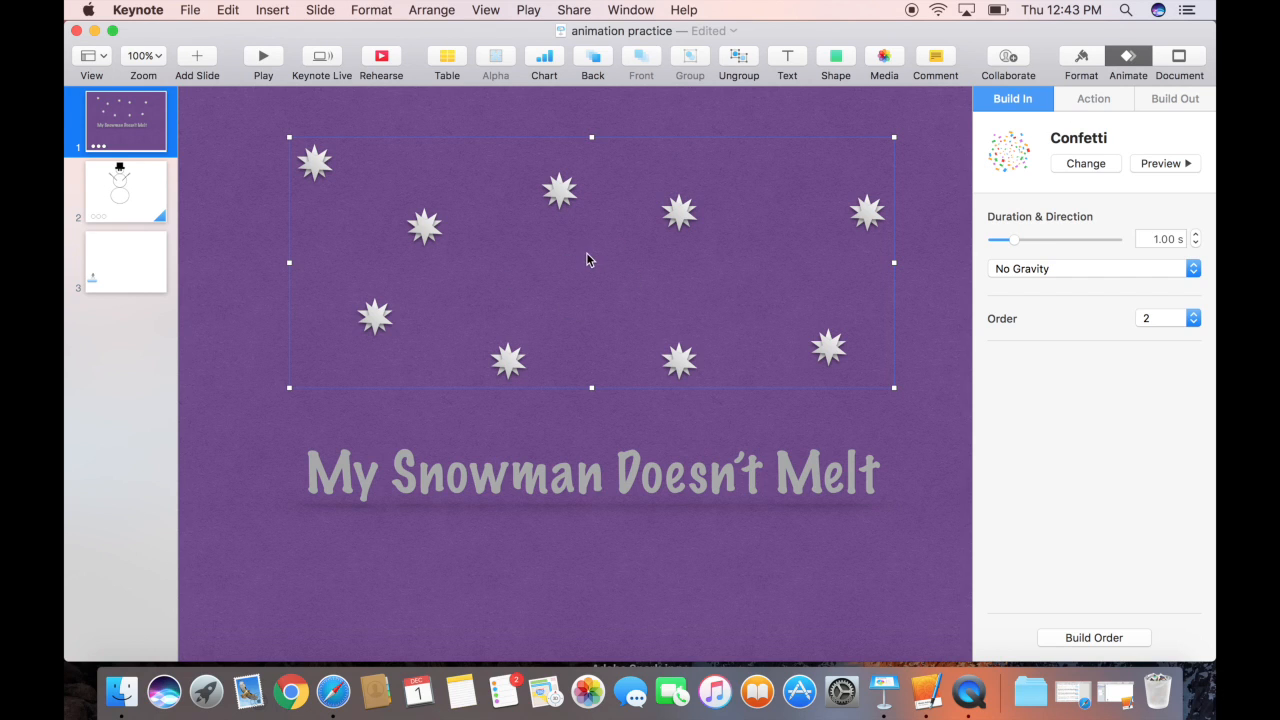
pyautogui.click(1194, 318)
pyautogui.click(1157, 320)
# - Change the build-in effect of the "My Snowman Doesn't Melt" title to Swoosh
pyautogui.click(702, 478)
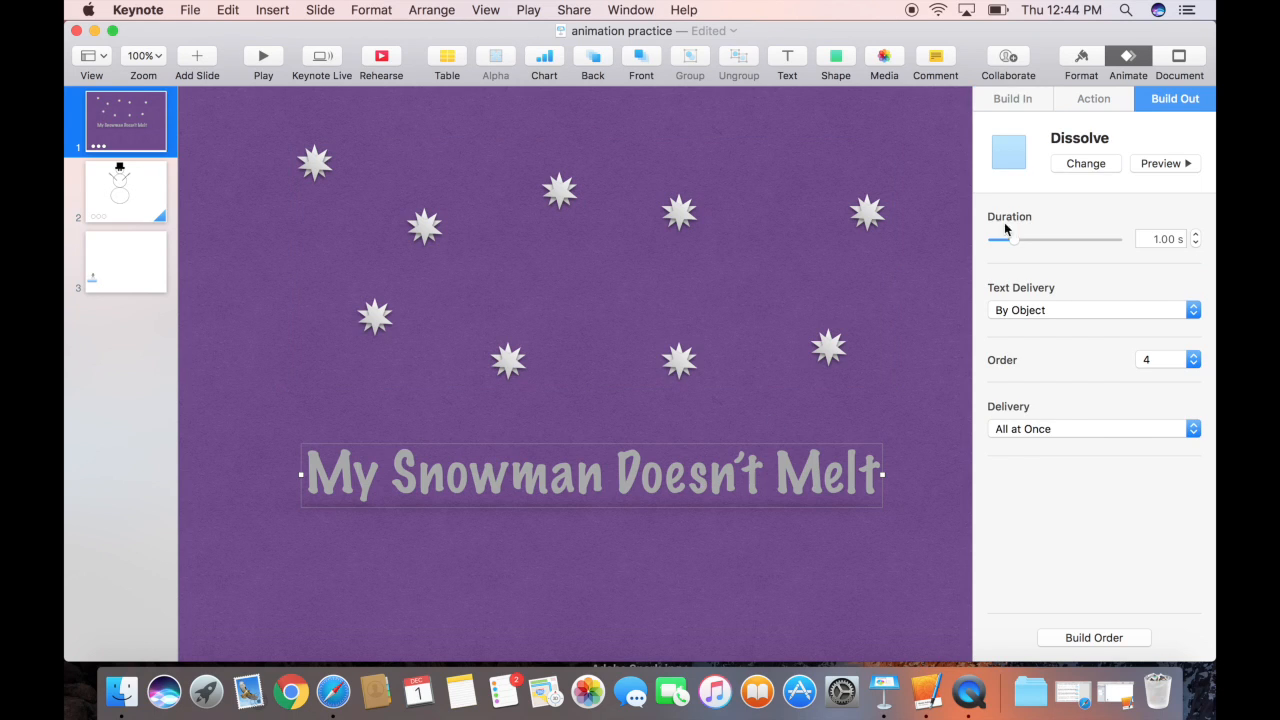
pyautogui.click(1015, 100)
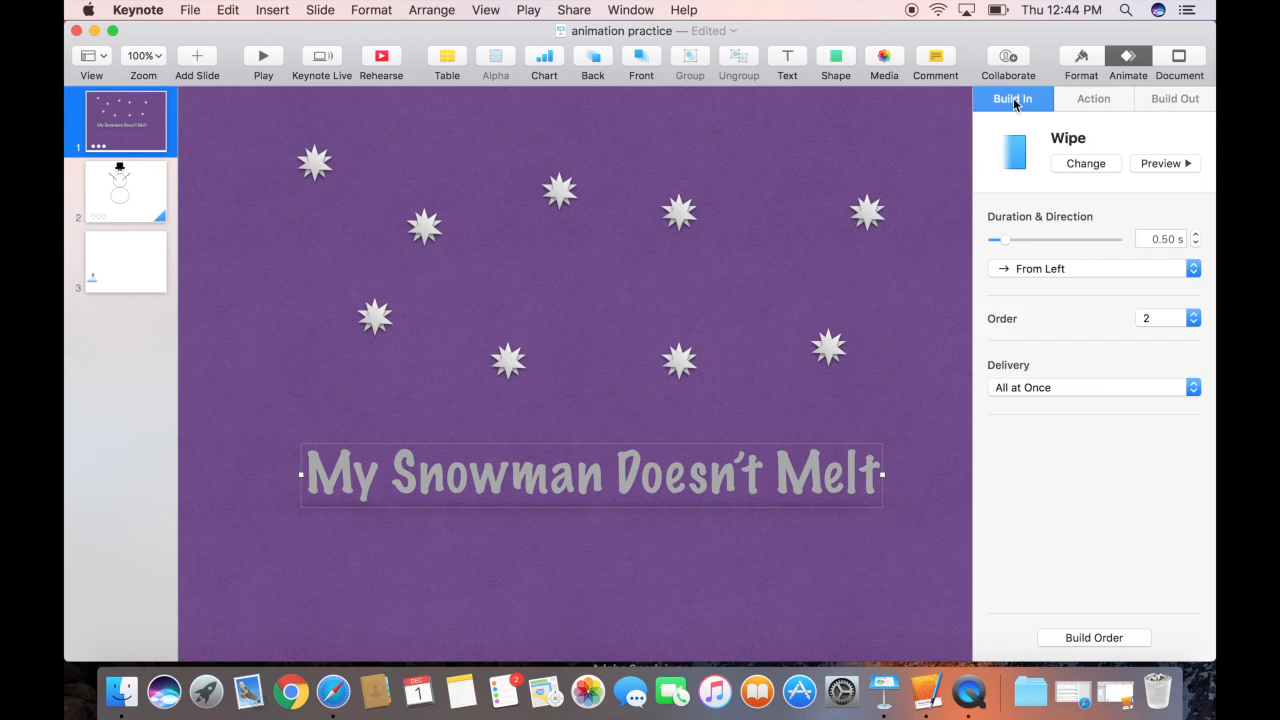
pyautogui.click(1084, 163)
pyautogui.scroll(-5, 1054, 455)
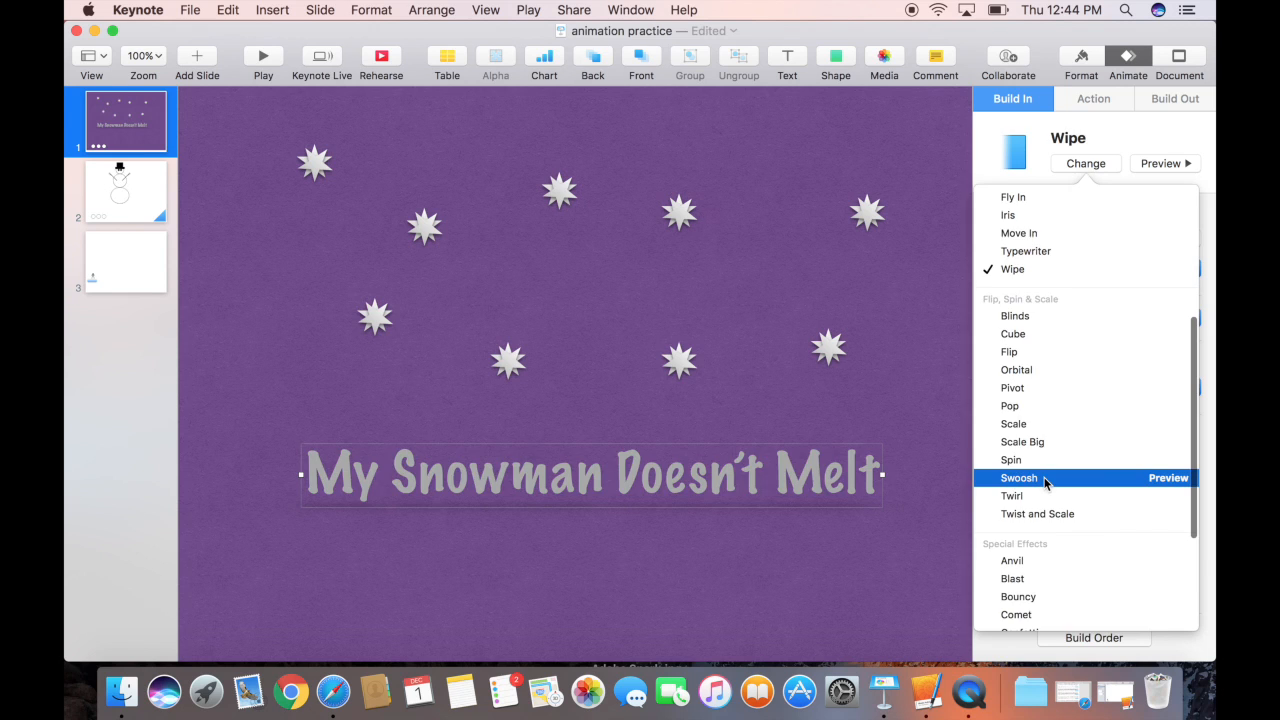
pyautogui.click(1020, 478)
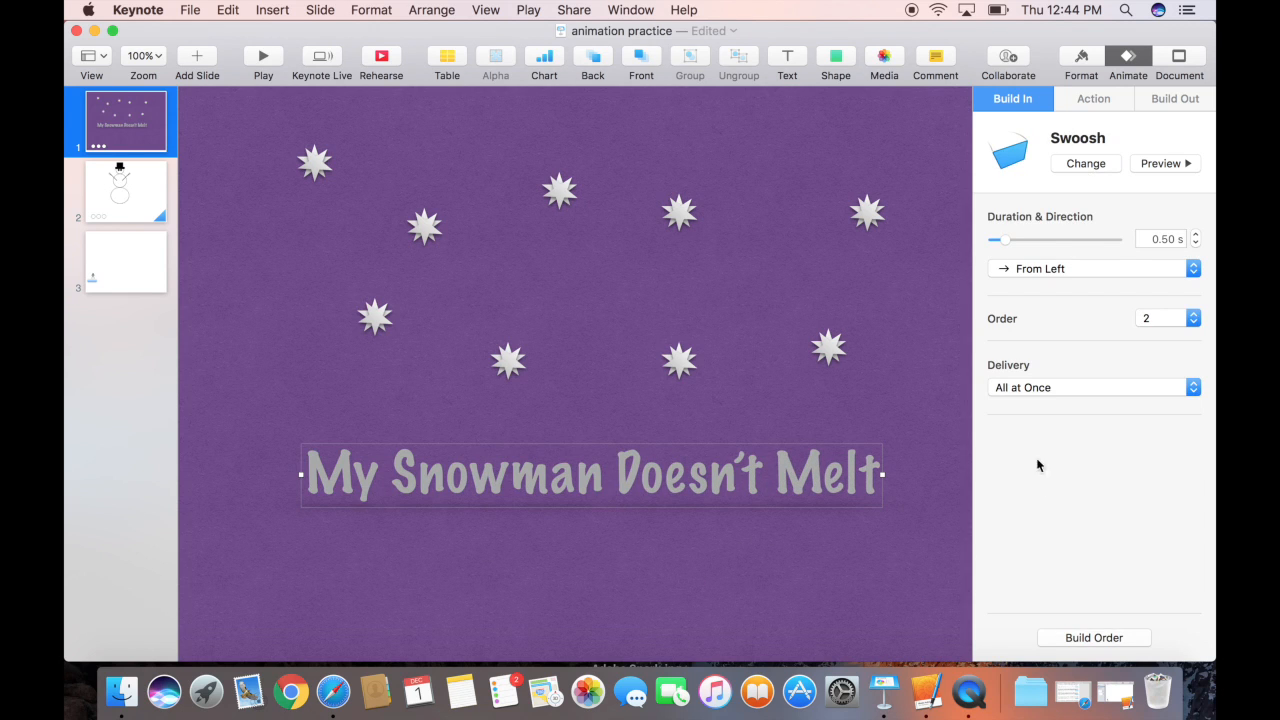
# - Change the title text's action effect to Jiggle
pyautogui.click(1092, 100)
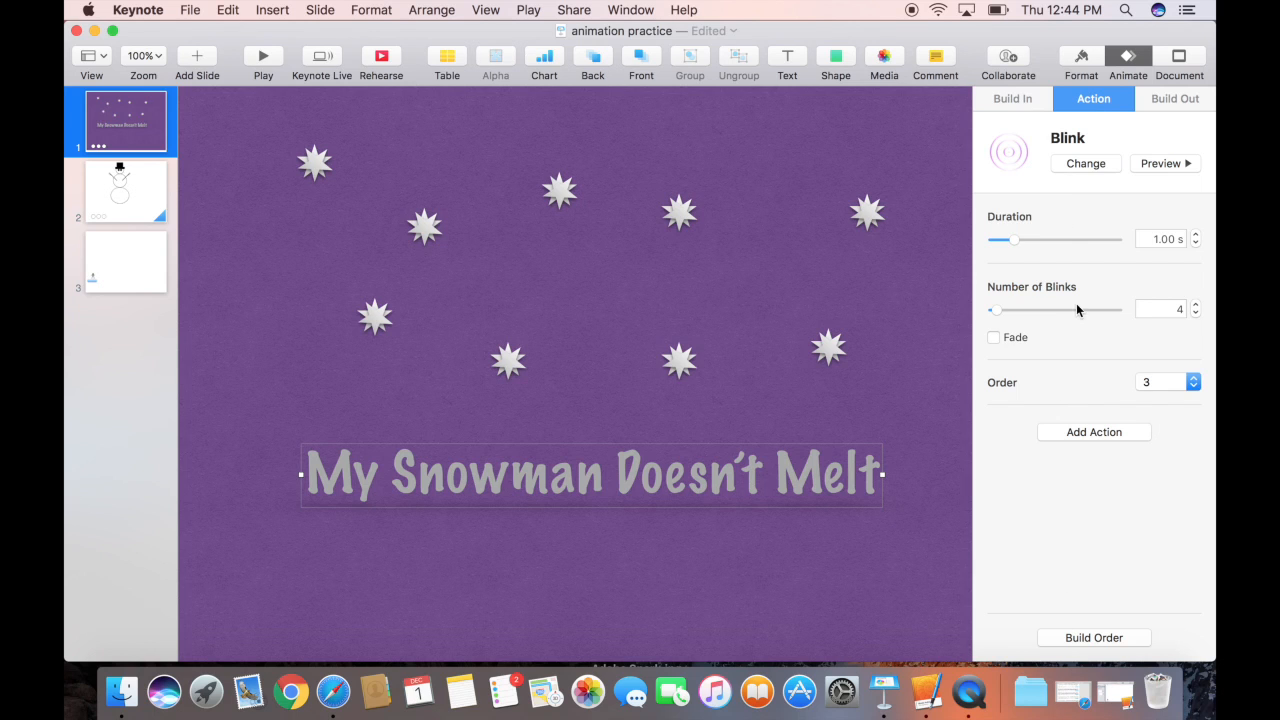
pyautogui.click(1087, 165)
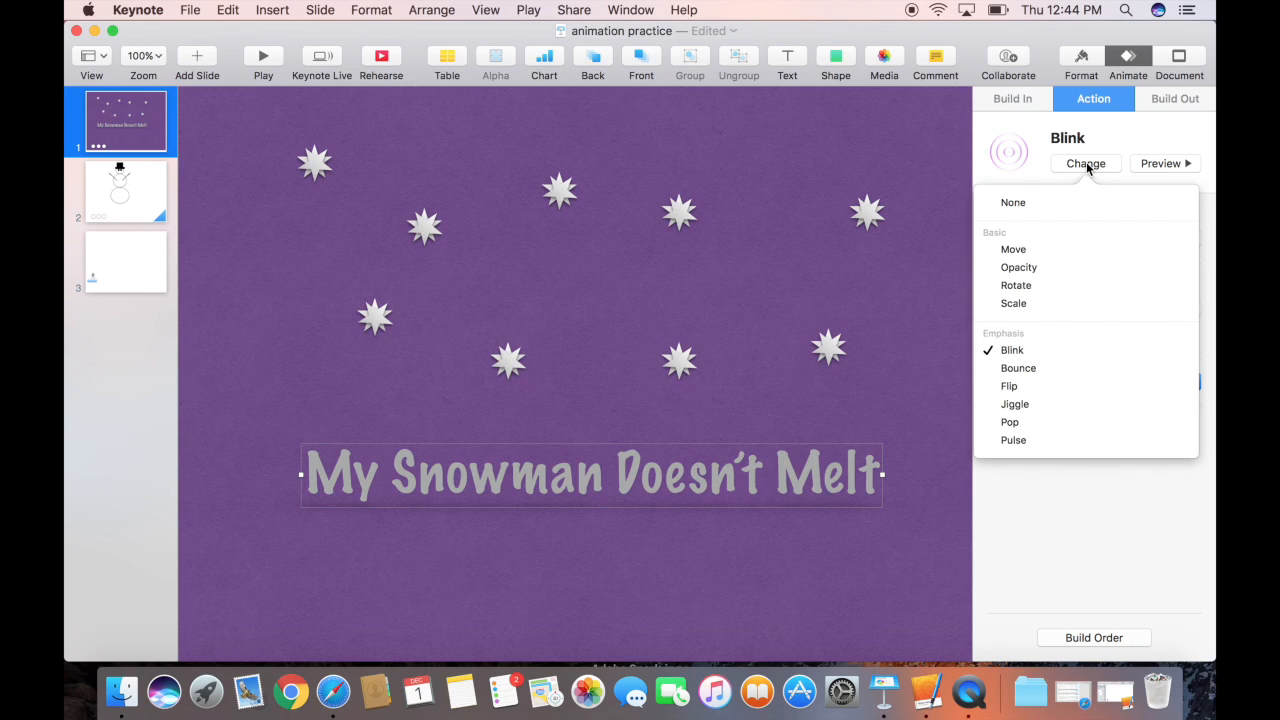
pyautogui.click(1022, 405)
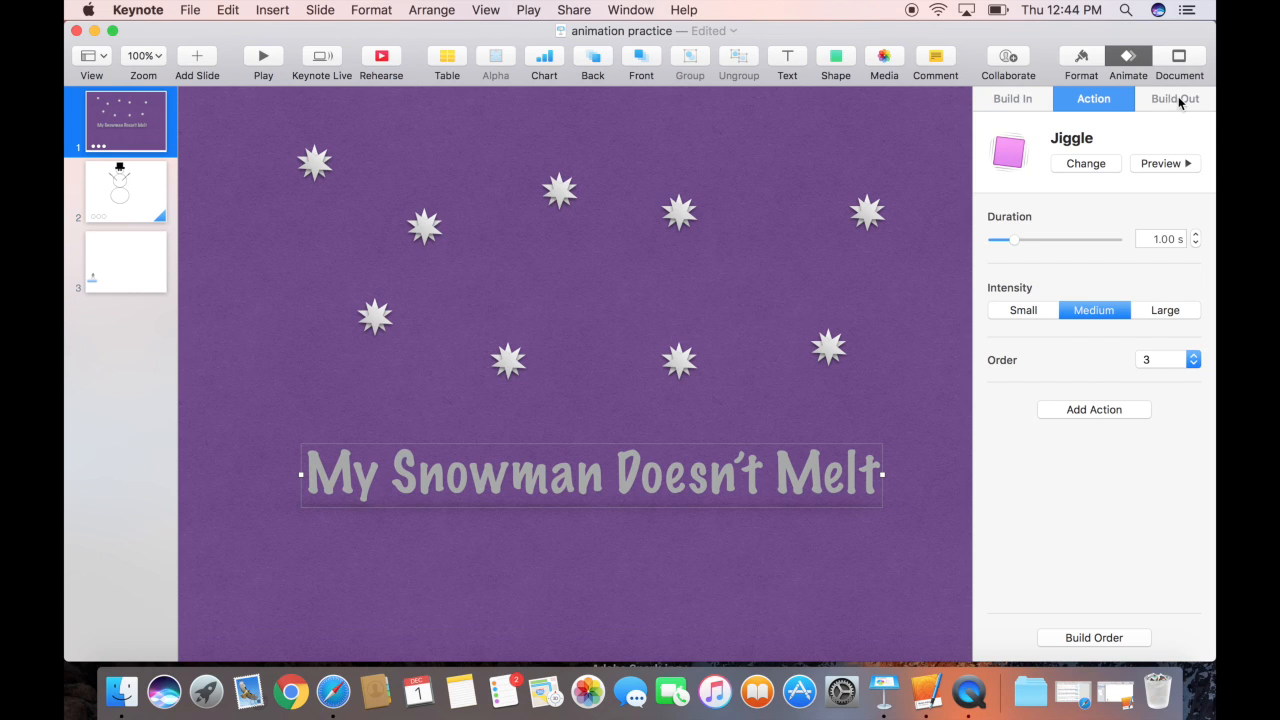
# - Change the title text's build-out effect to Lens Flare
pyautogui.click(1180, 100)
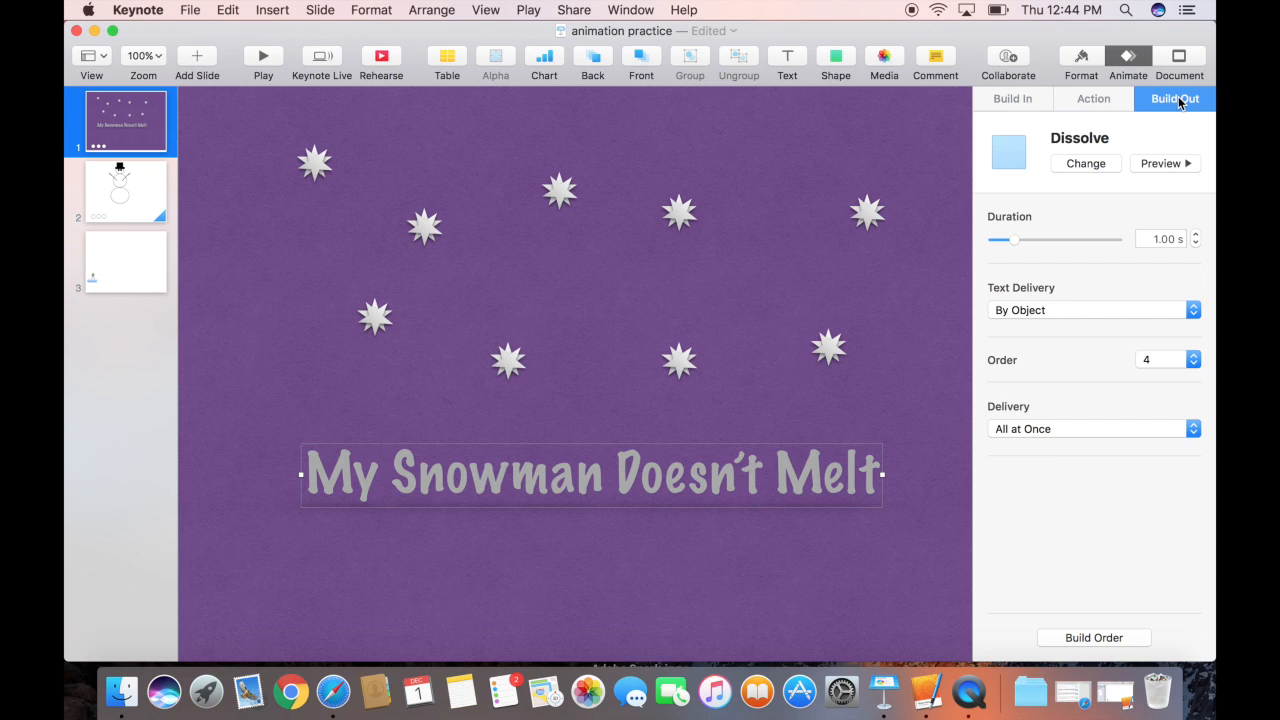
pyautogui.click(1094, 163)
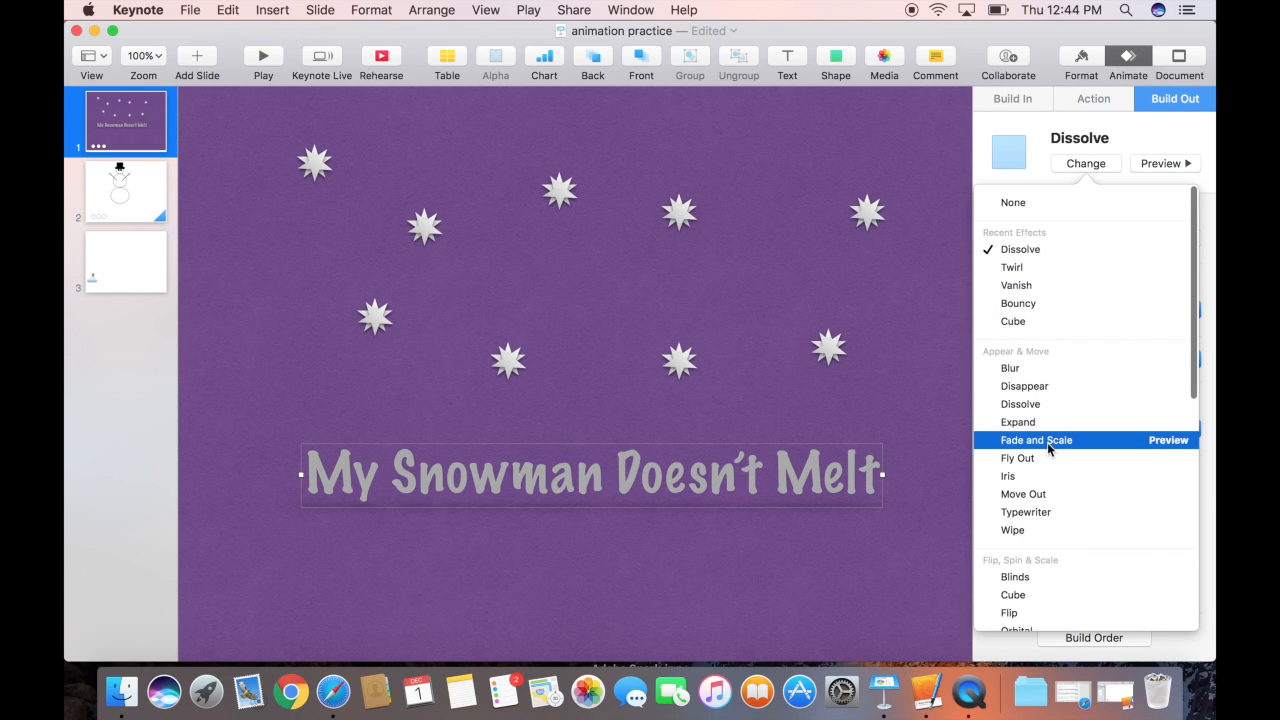
pyautogui.scroll(-10, 1048, 445)
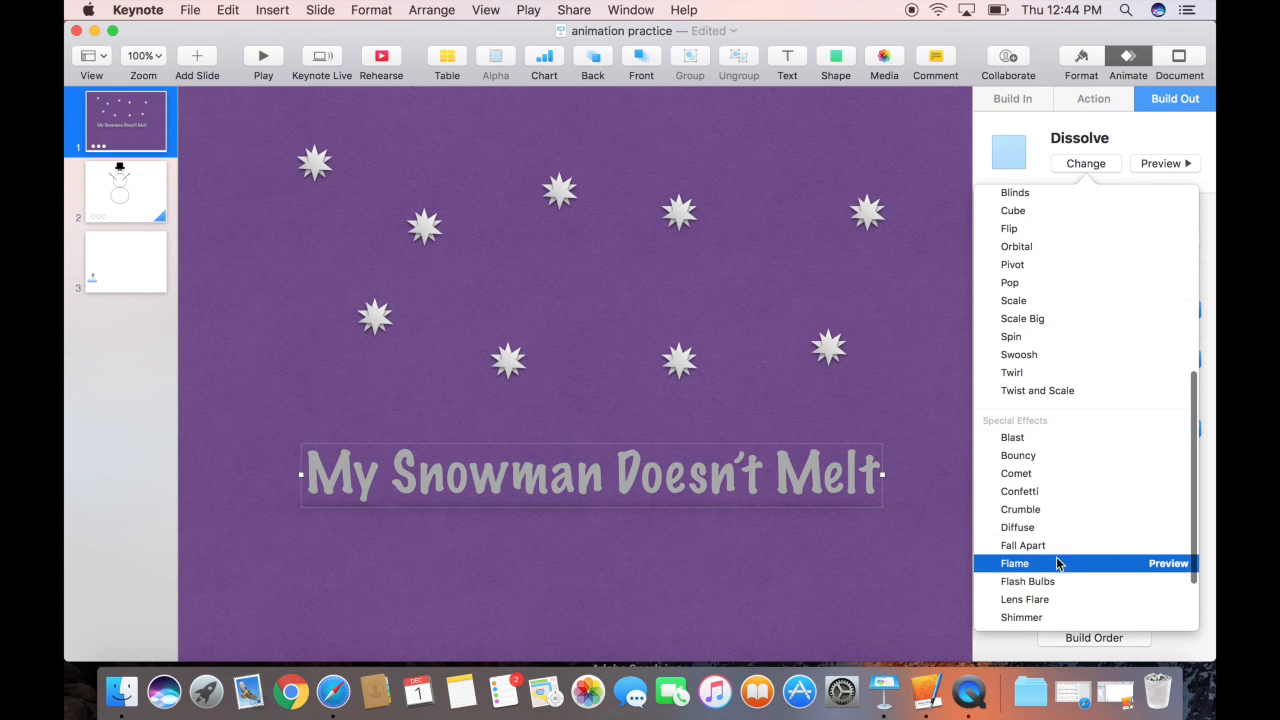
pyautogui.click(1054, 600)
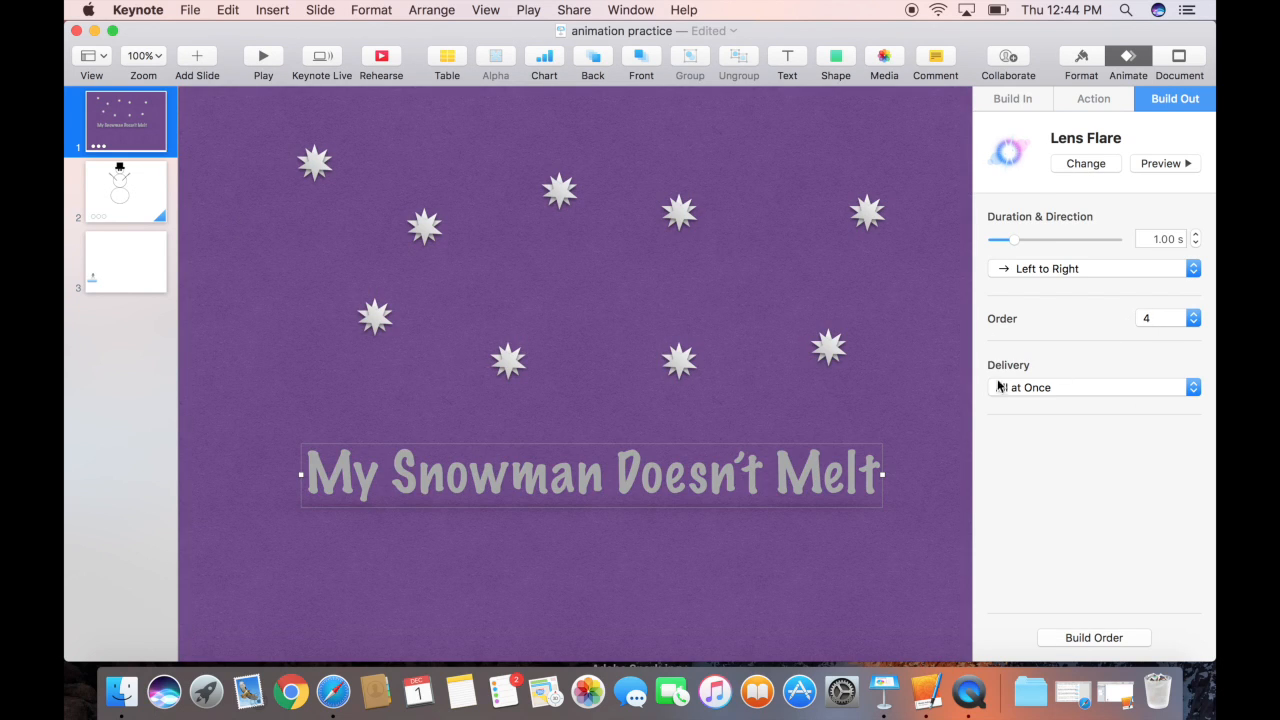
# - Check the build-in effects assigned to the purple background, the star group and the title text
pyautogui.click(657, 282)
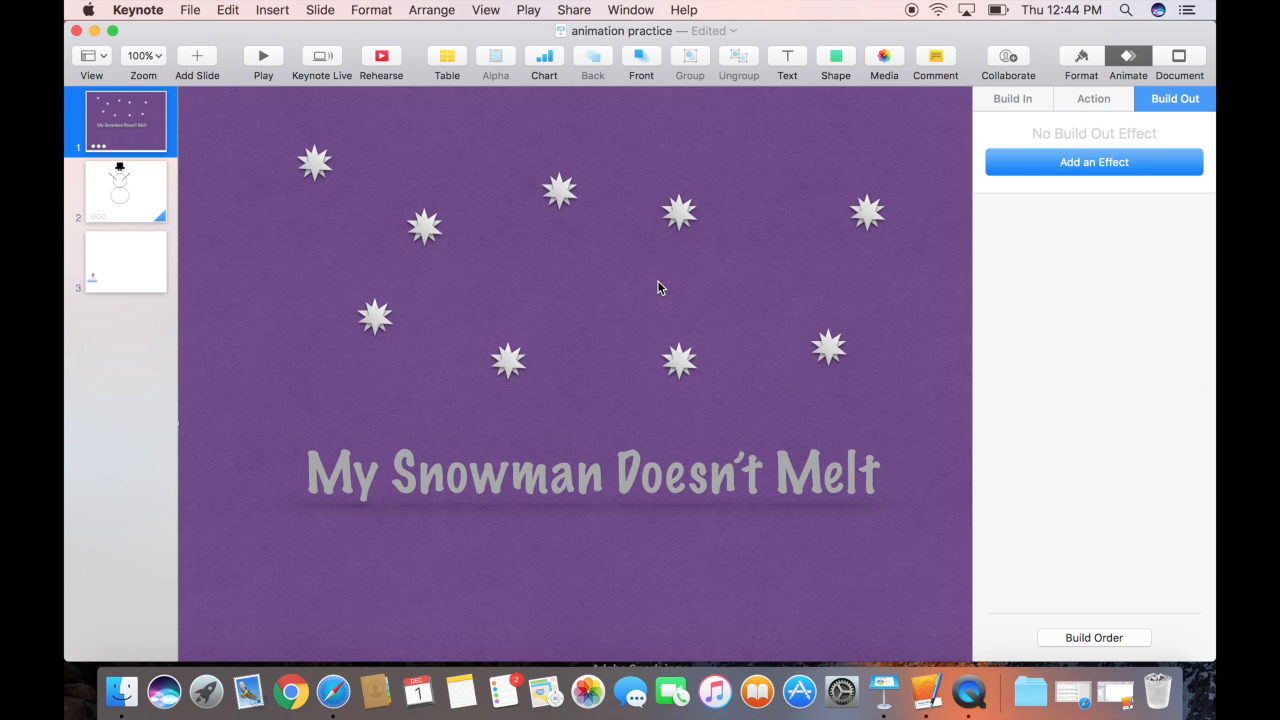
pyautogui.click(1001, 104)
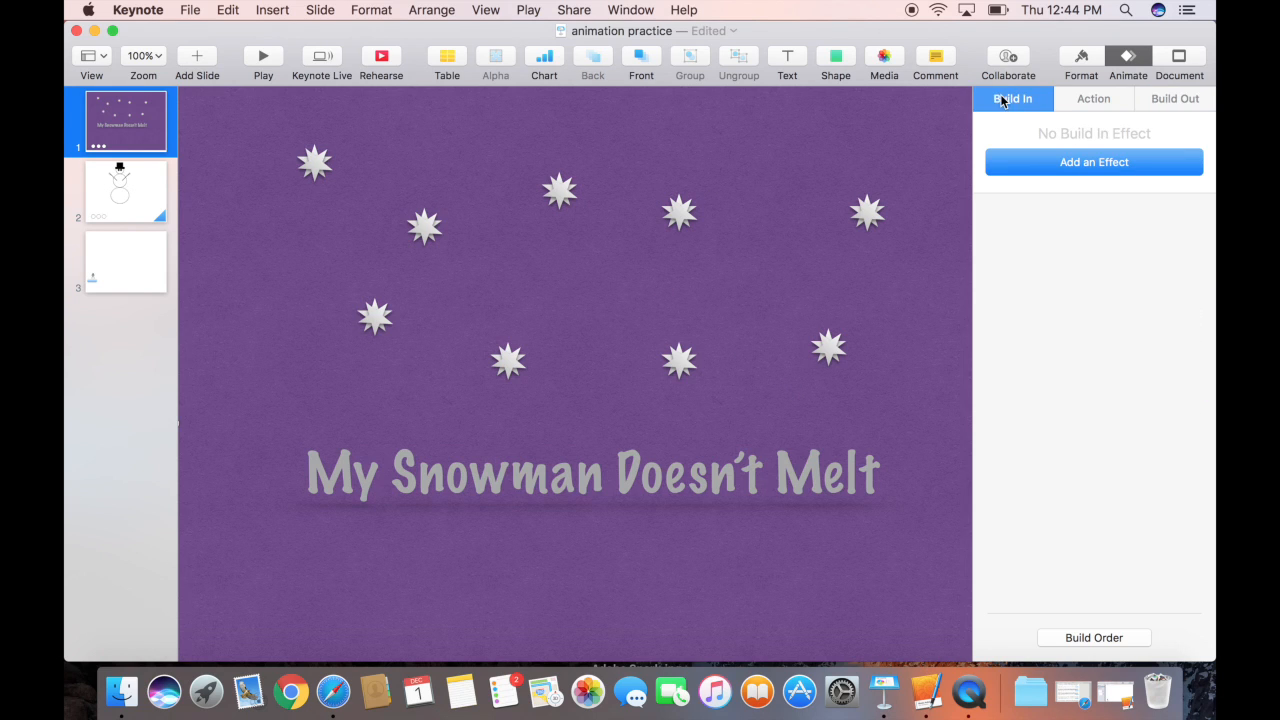
pyautogui.click(680, 213)
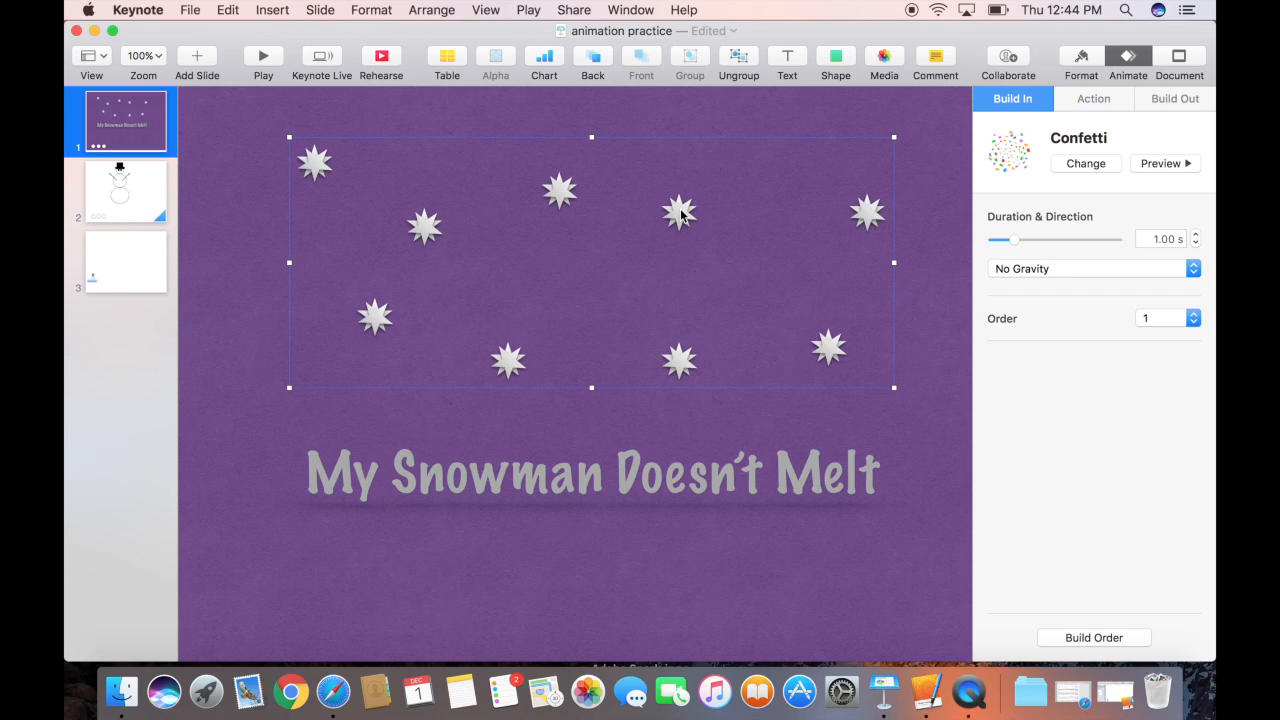
pyautogui.click(549, 475)
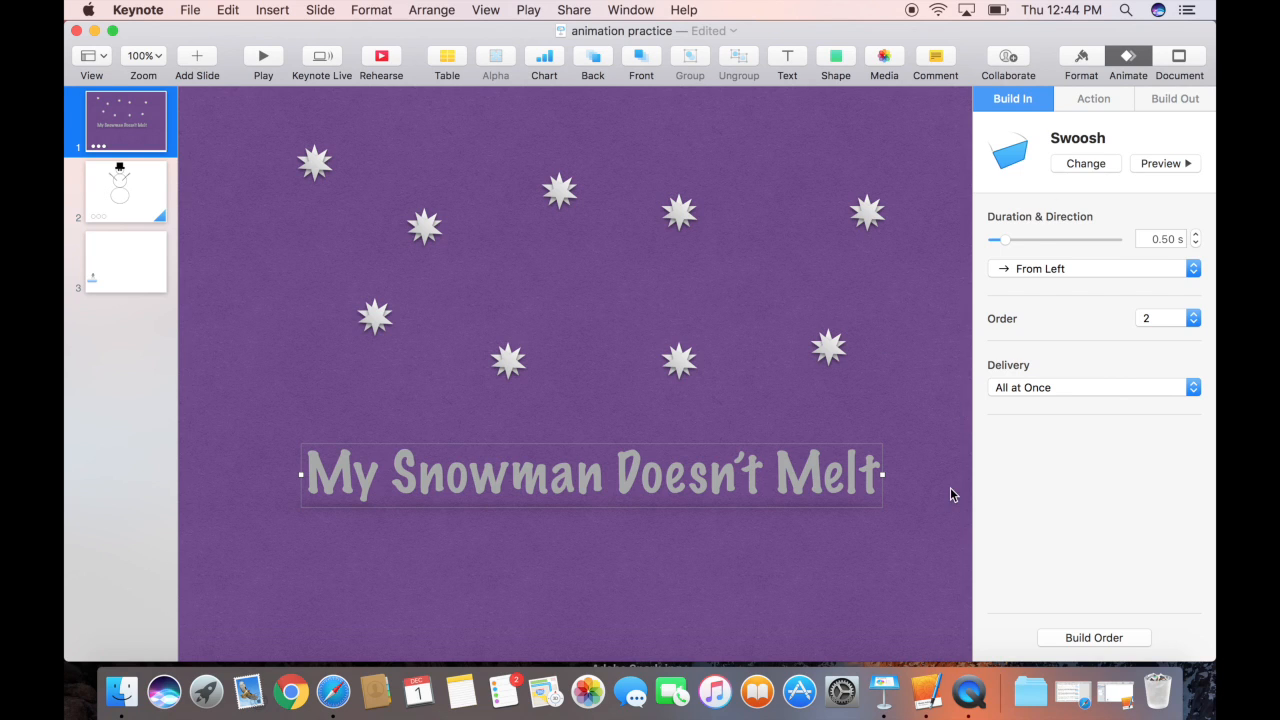
# - Check the title text's action and build-out effects and play the slideshow from the title slide
pyautogui.click(1095, 104)
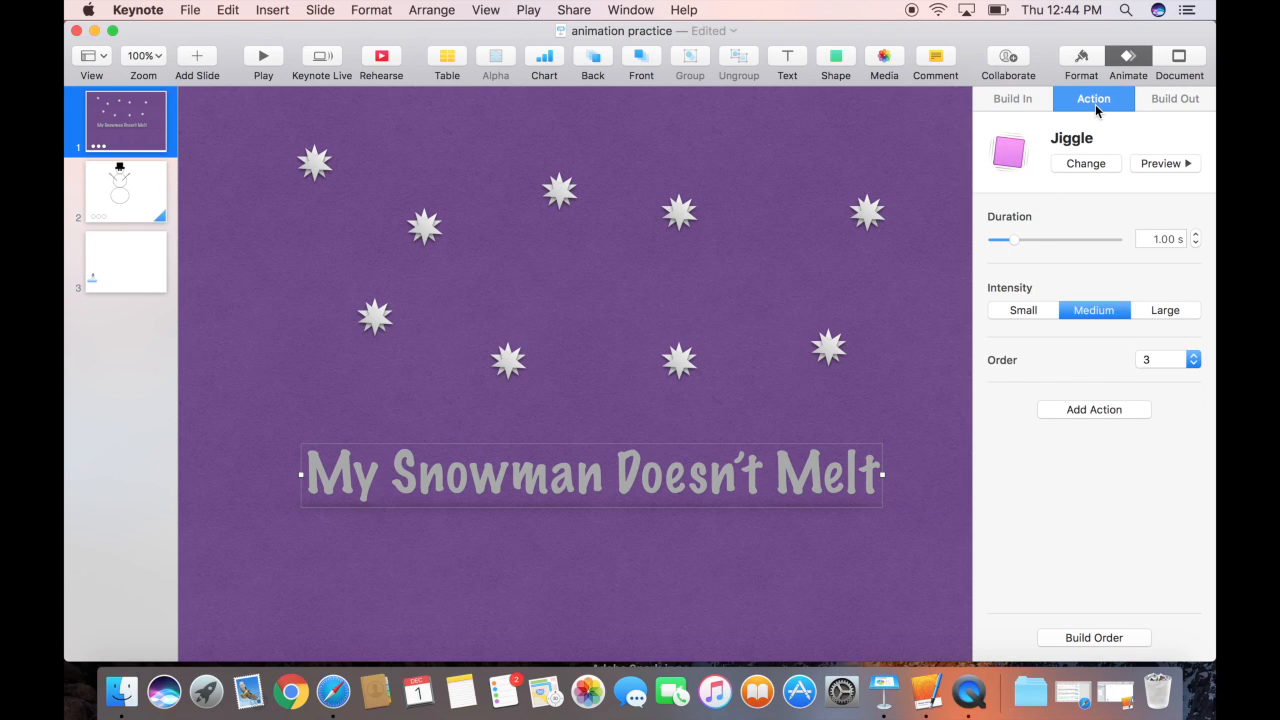
pyautogui.click(1175, 99)
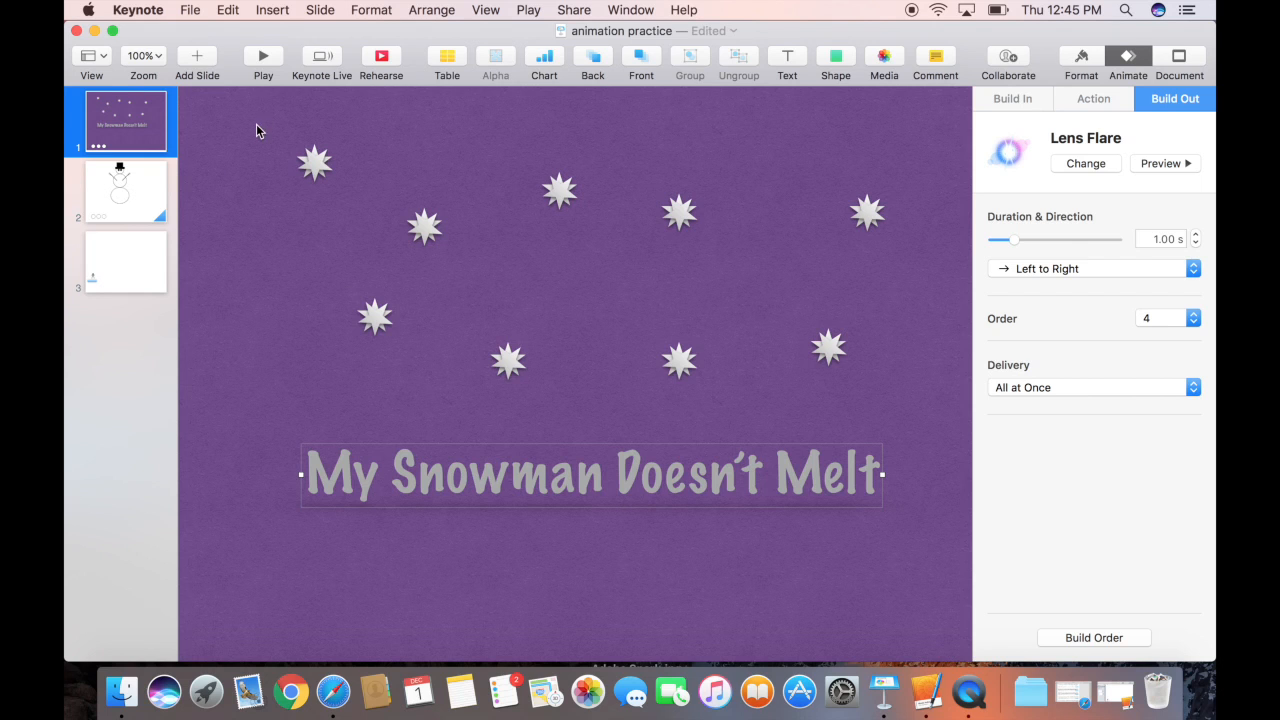
pyautogui.click(264, 57)
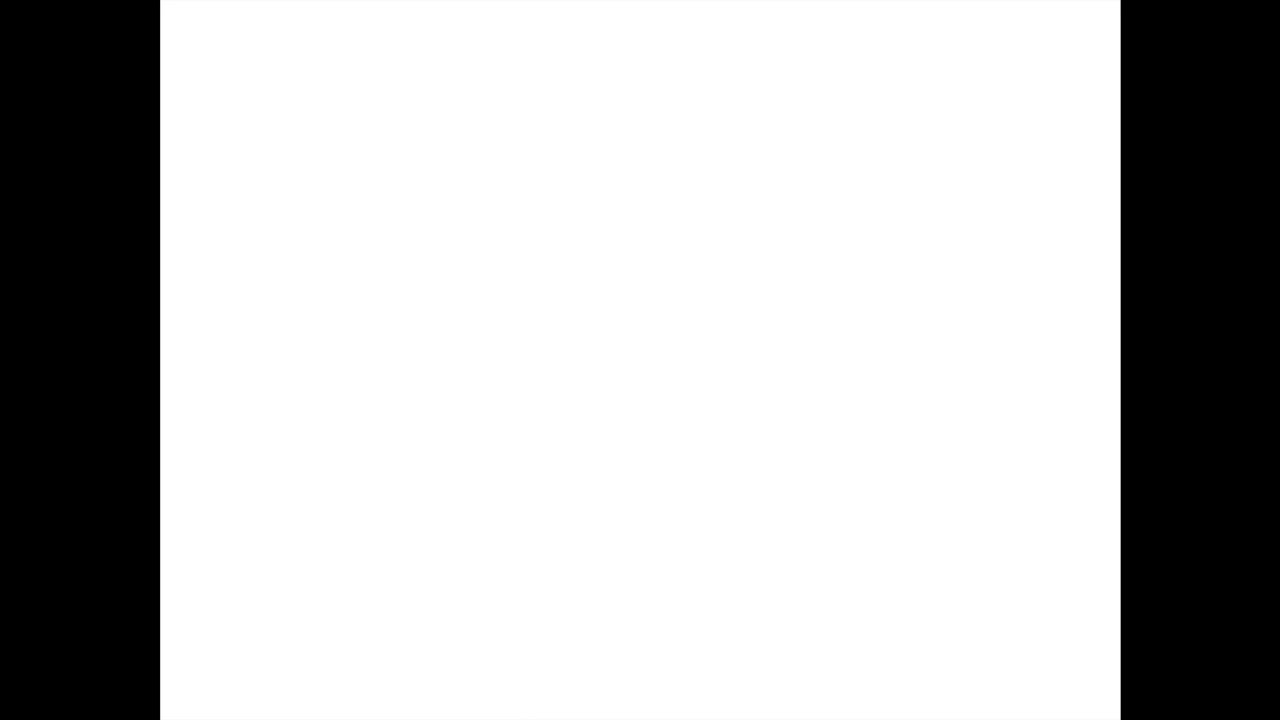
pyautogui.press('Escape')
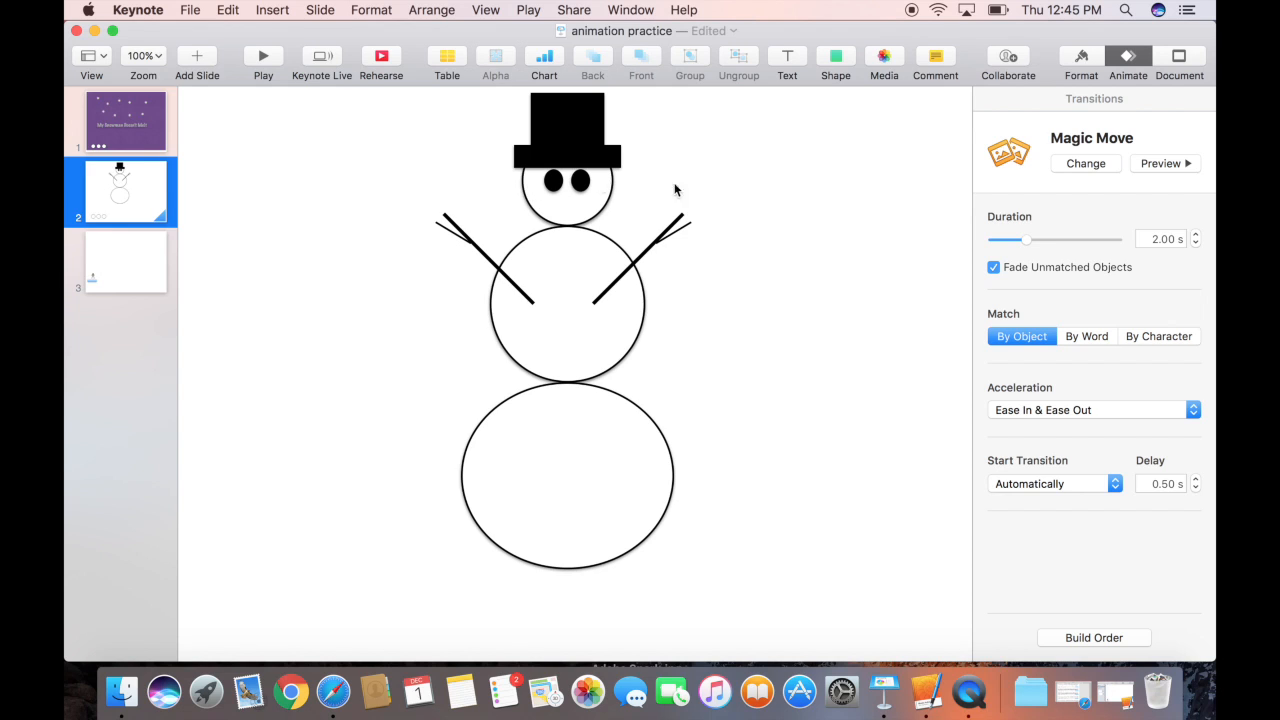
# - Inspect the build-in effects of the snowman's head, body circles, arm, hat and eyes on slide 2
pyautogui.click(598, 207)
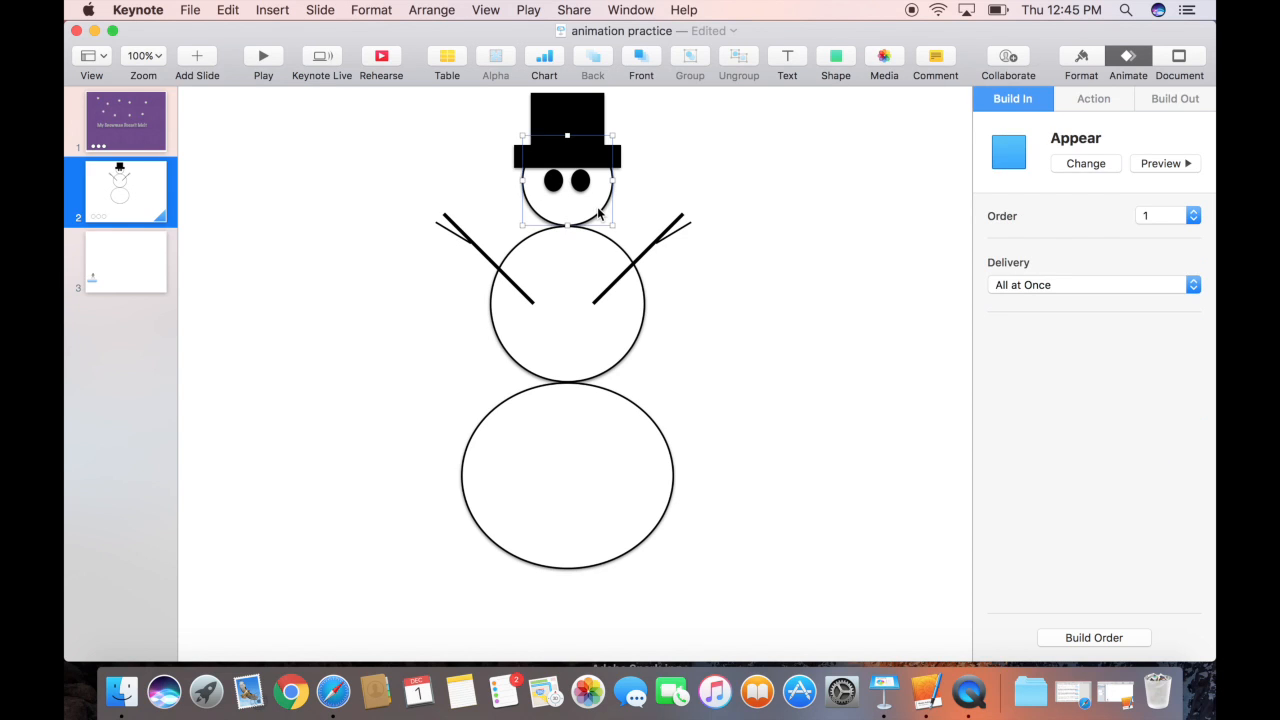
pyautogui.click(591, 233)
pyautogui.click(538, 391)
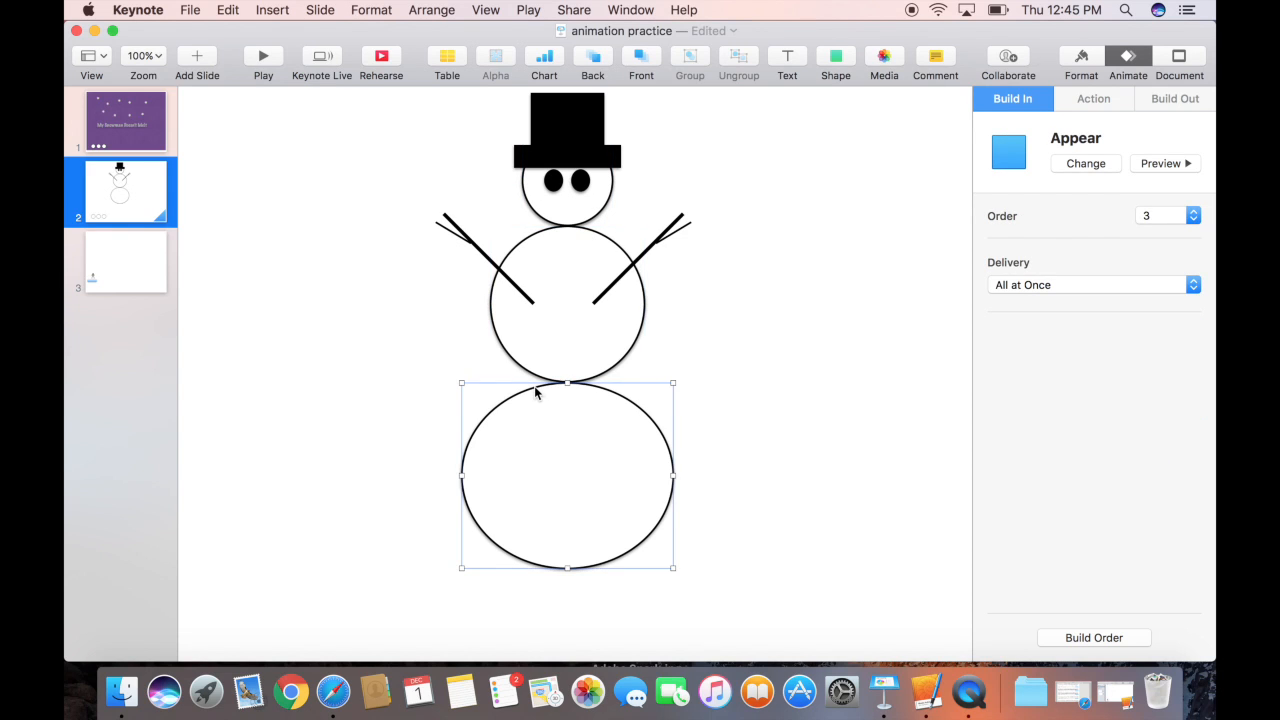
pyautogui.click(625, 273)
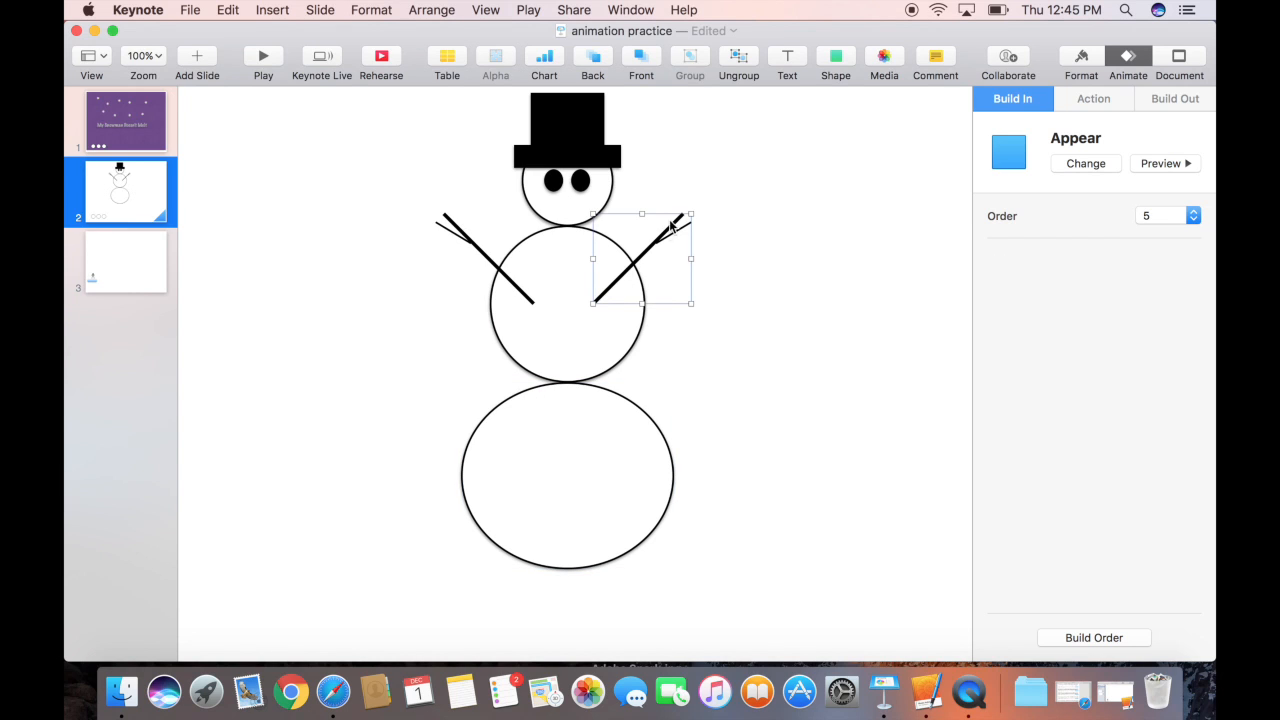
pyautogui.click(837, 57)
pyautogui.click(837, 57)
pyautogui.click(578, 110)
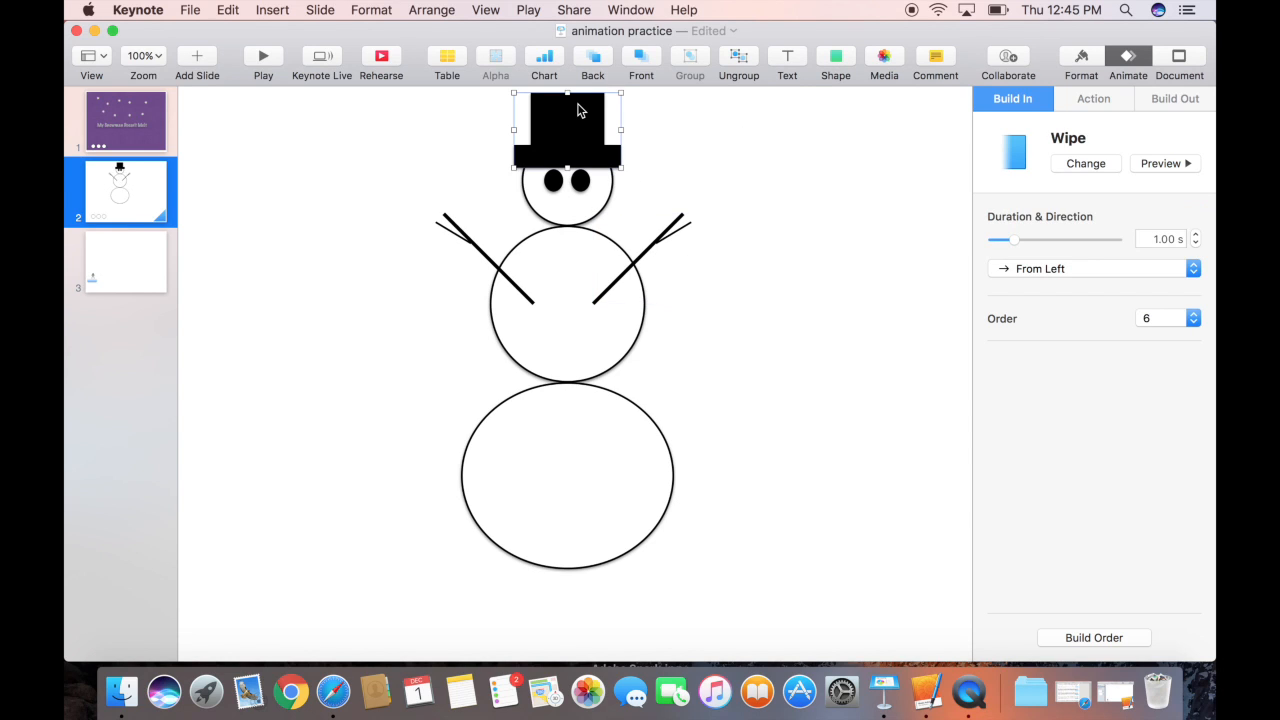
pyautogui.click(585, 180)
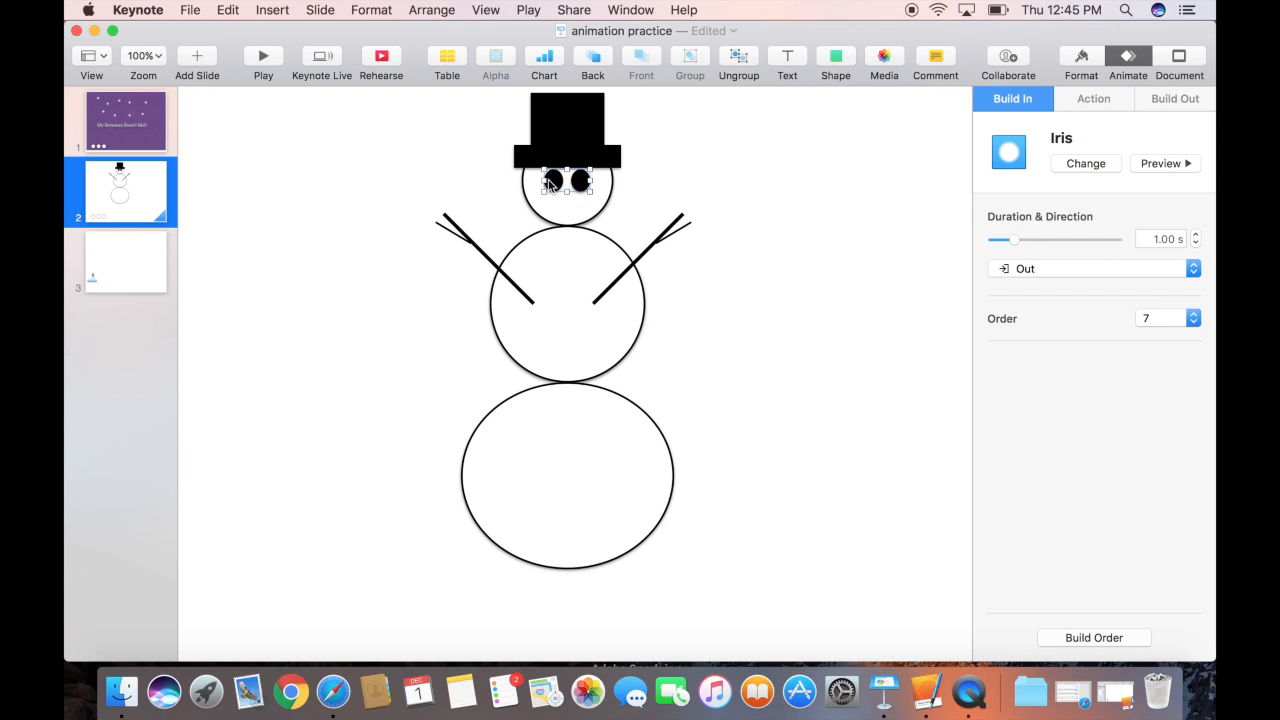
pyautogui.click(813, 217)
# - Compare the build-in effect and order of the snowman's three circles on slide 2
pyautogui.click(592, 213)
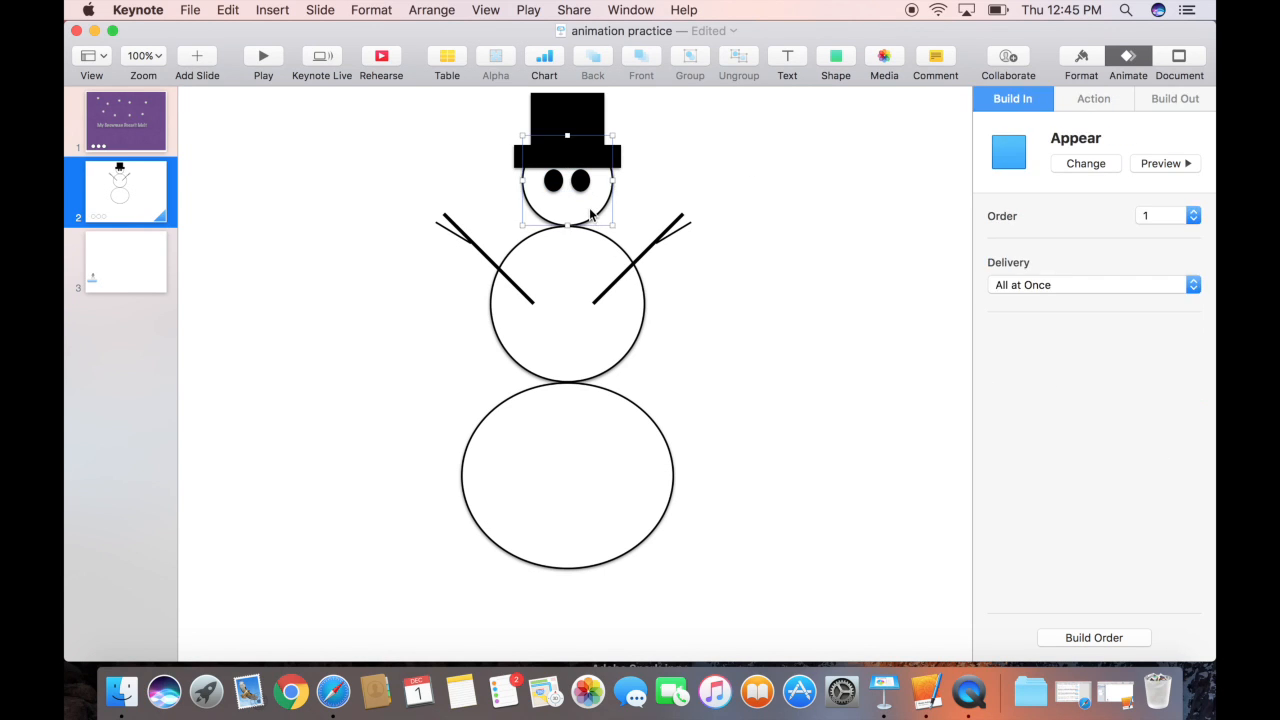
pyautogui.click(601, 246)
pyautogui.click(584, 386)
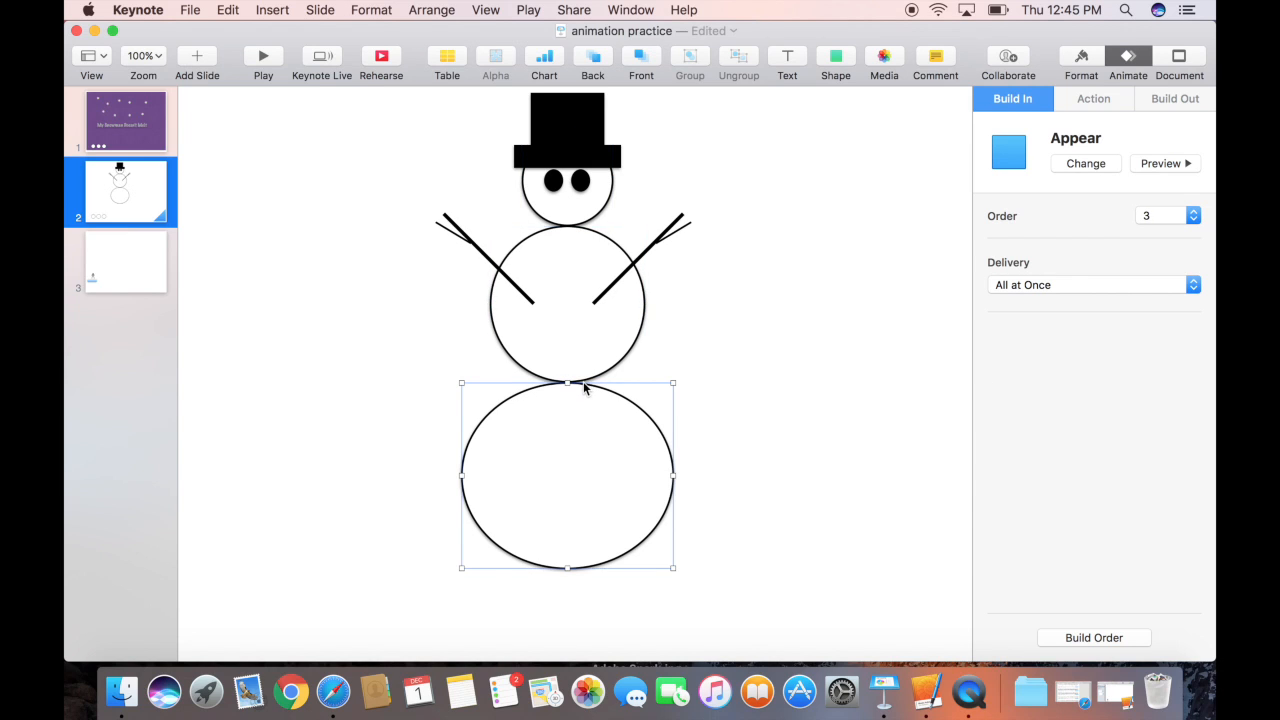
pyautogui.click(606, 200)
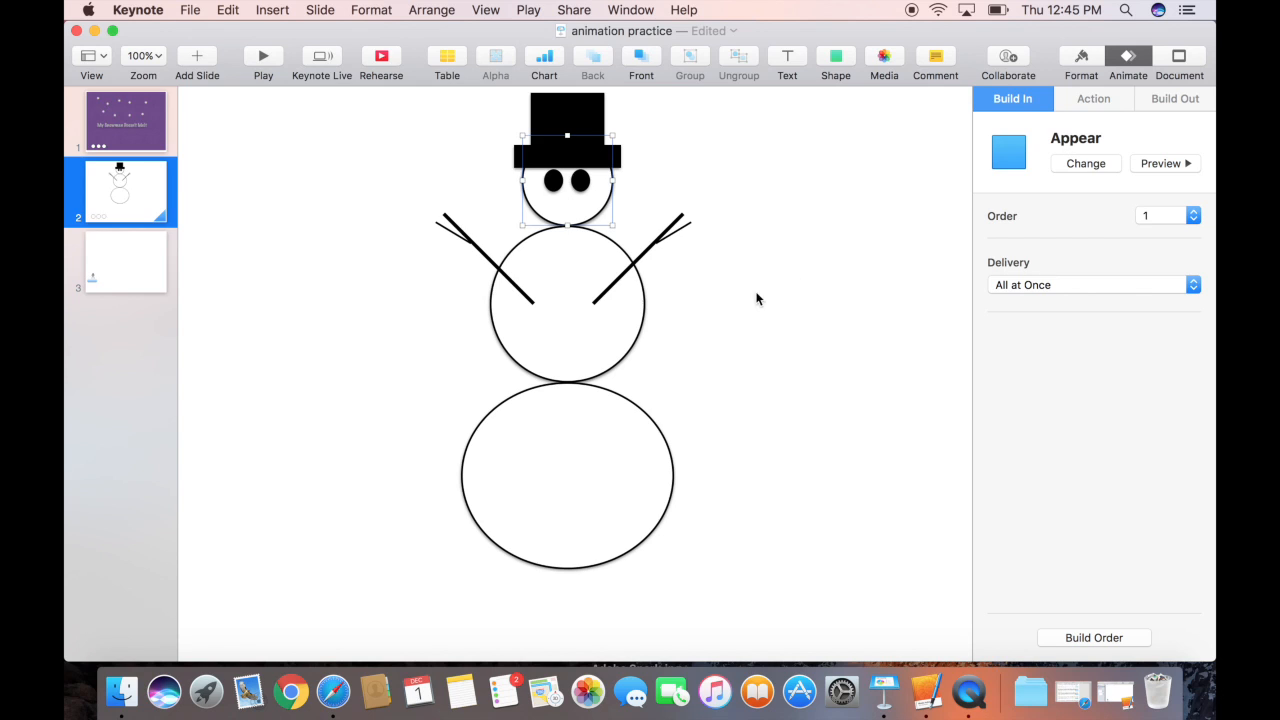
pyautogui.click(640, 338)
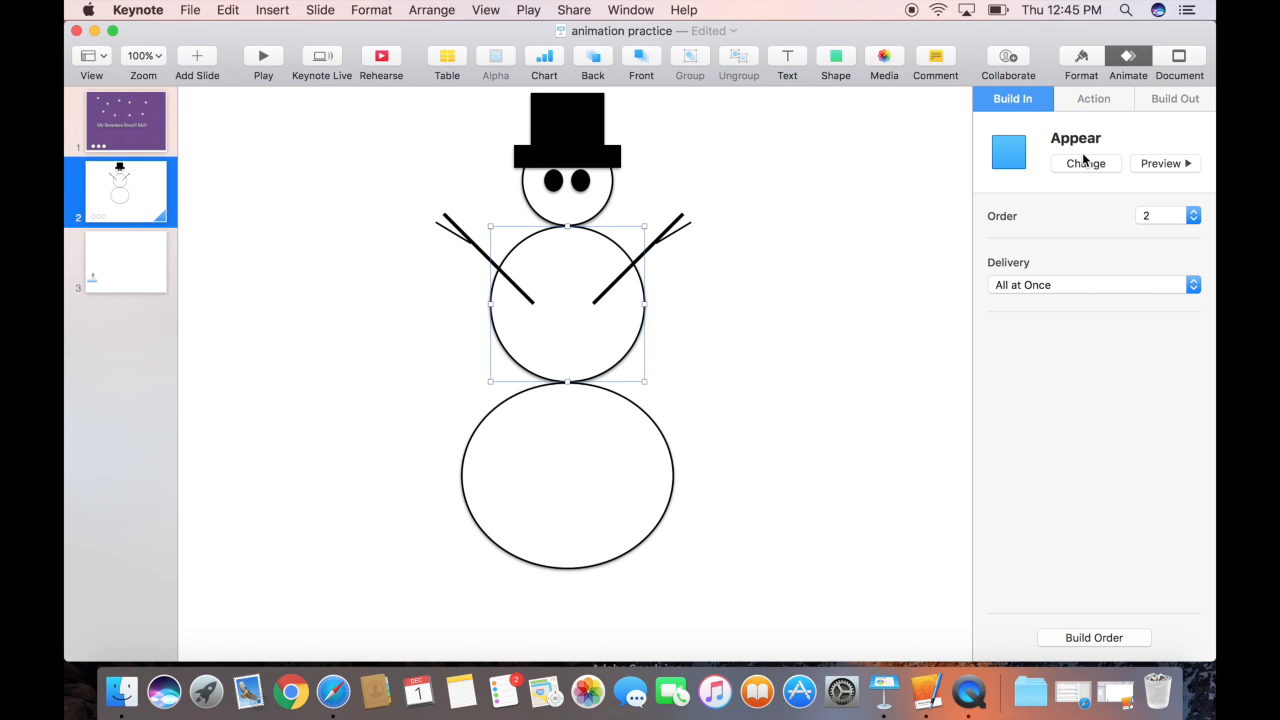
# - Play the slideshow from the snowman slide through to slide 3, and exit it
pyautogui.click(222, 193)
pyautogui.click(263, 57)
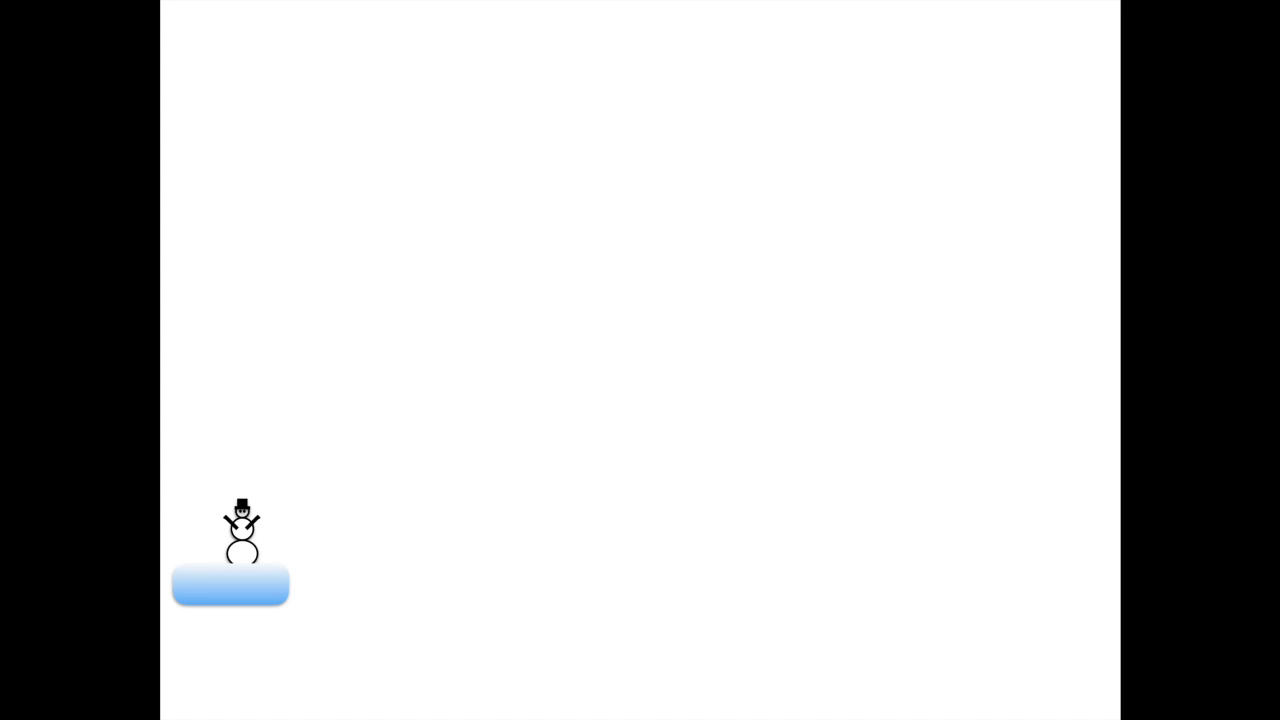
pyautogui.press('Escape')
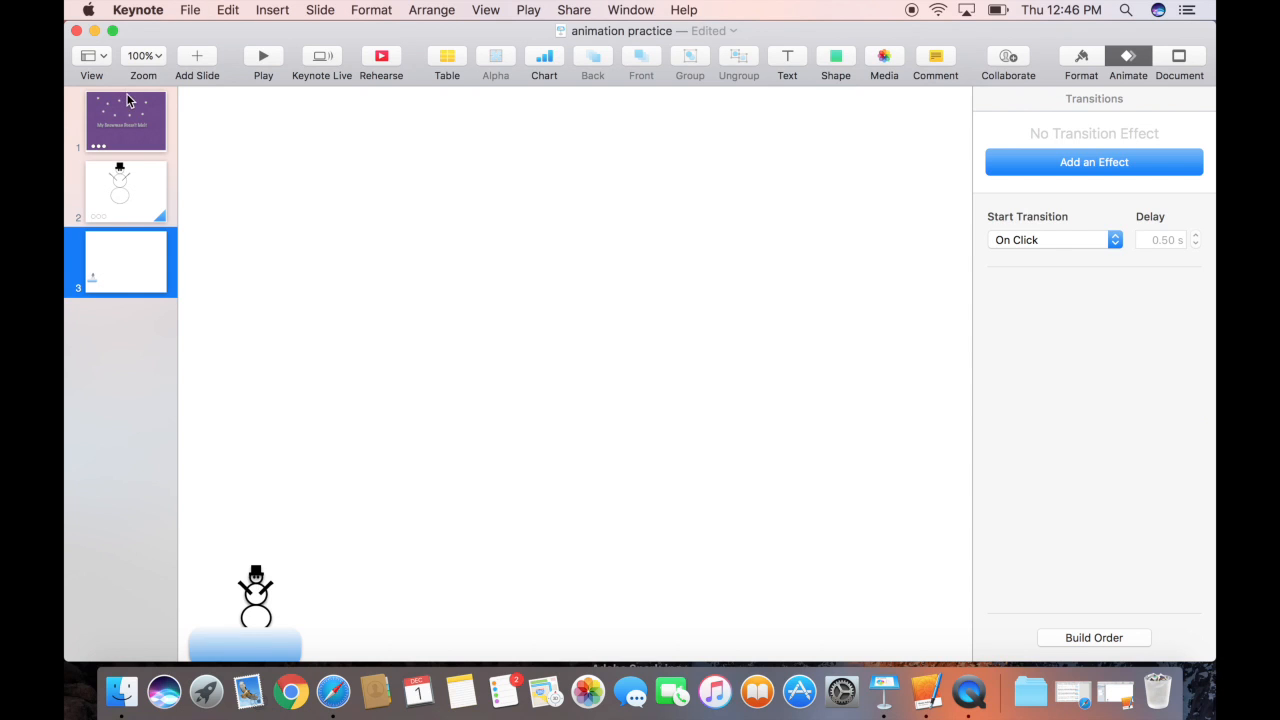
# - Review all three slides in sequence and return to the title slide
pyautogui.click(127, 100)
pyautogui.click(131, 188)
pyautogui.click(141, 265)
pyautogui.click(141, 118)
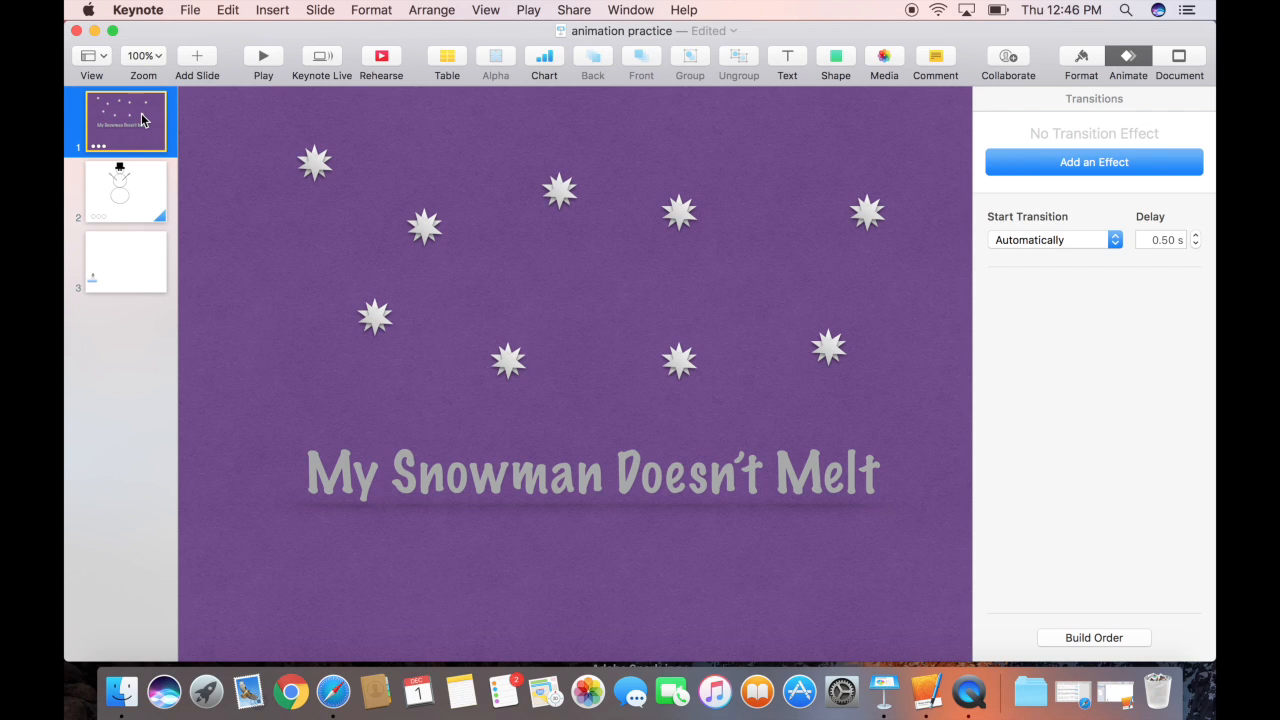
# - Switch to iBooks Author, play the snowman movie placed as Intro Media, and return to the Keynote presentation
pyautogui.click(927, 690)
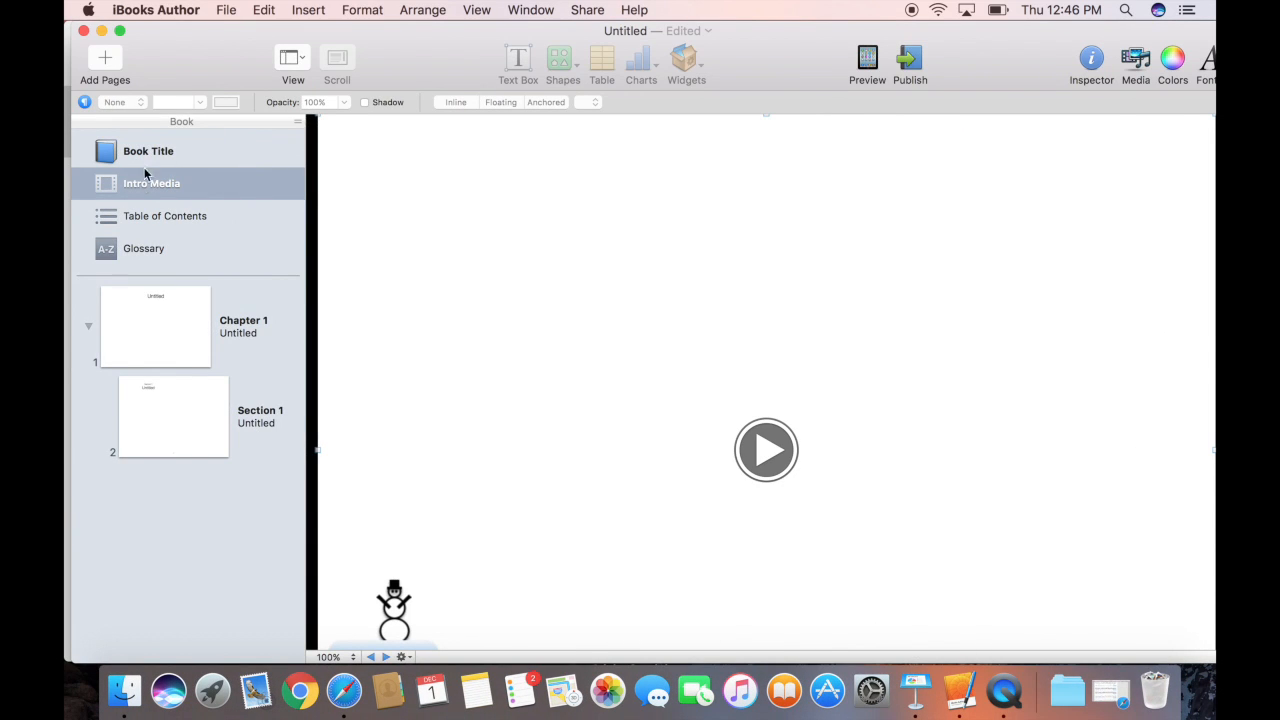
pyautogui.click(142, 190)
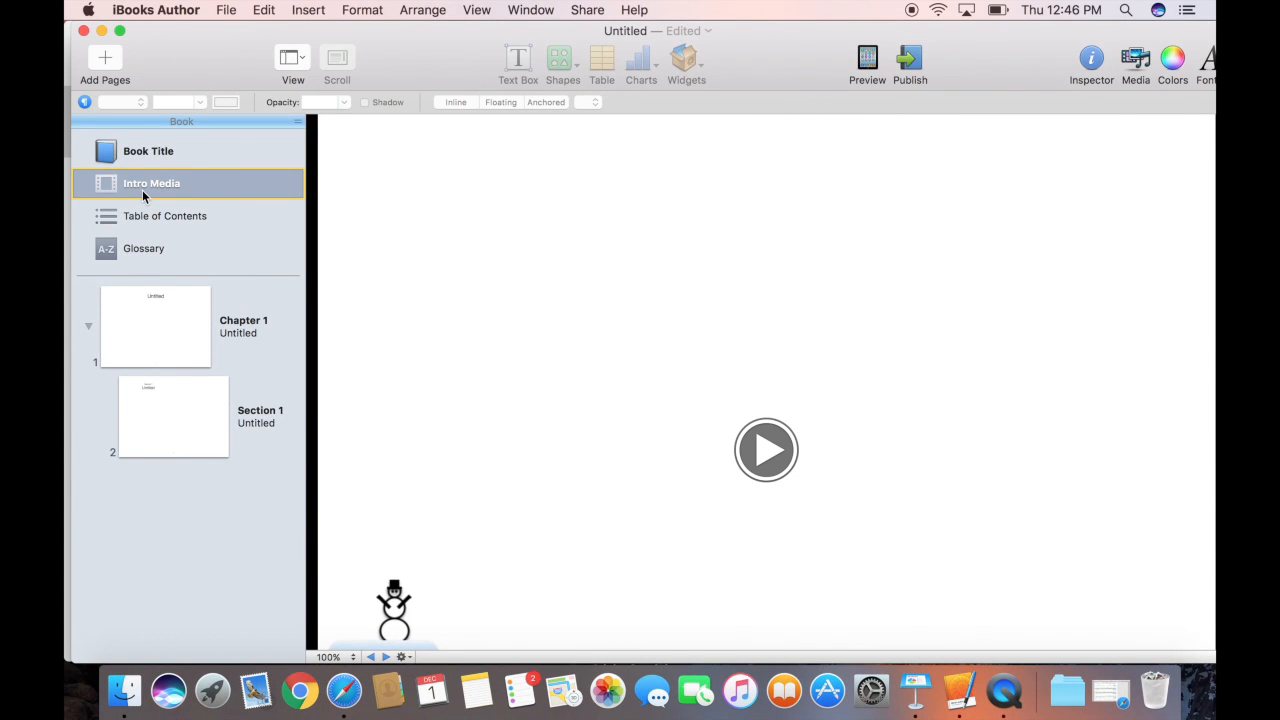
pyautogui.click(137, 151)
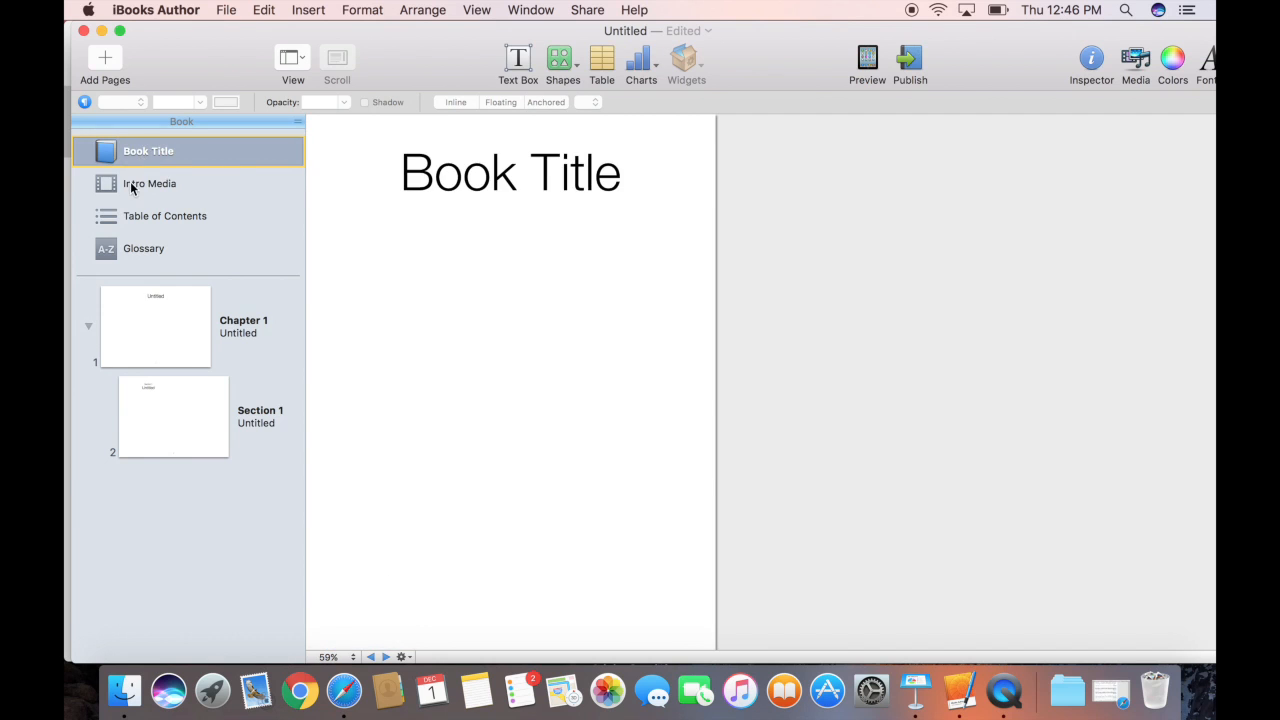
pyautogui.click(133, 186)
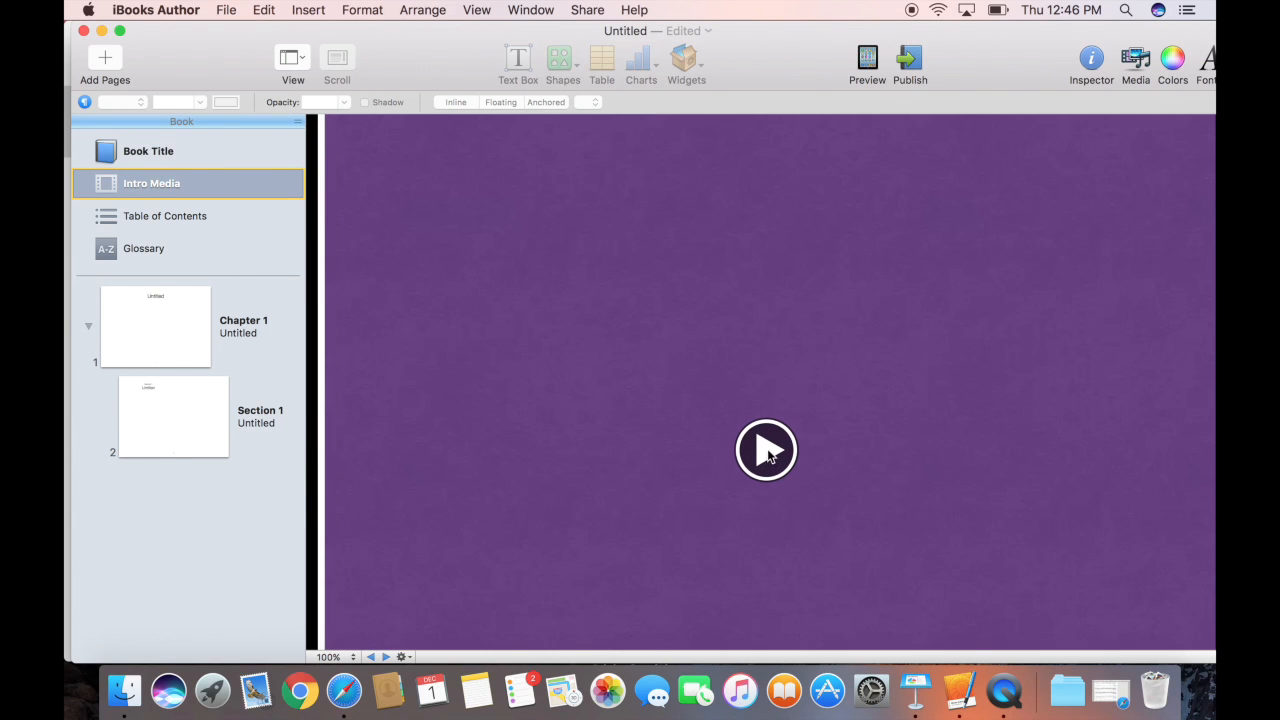
pyautogui.click(767, 449)
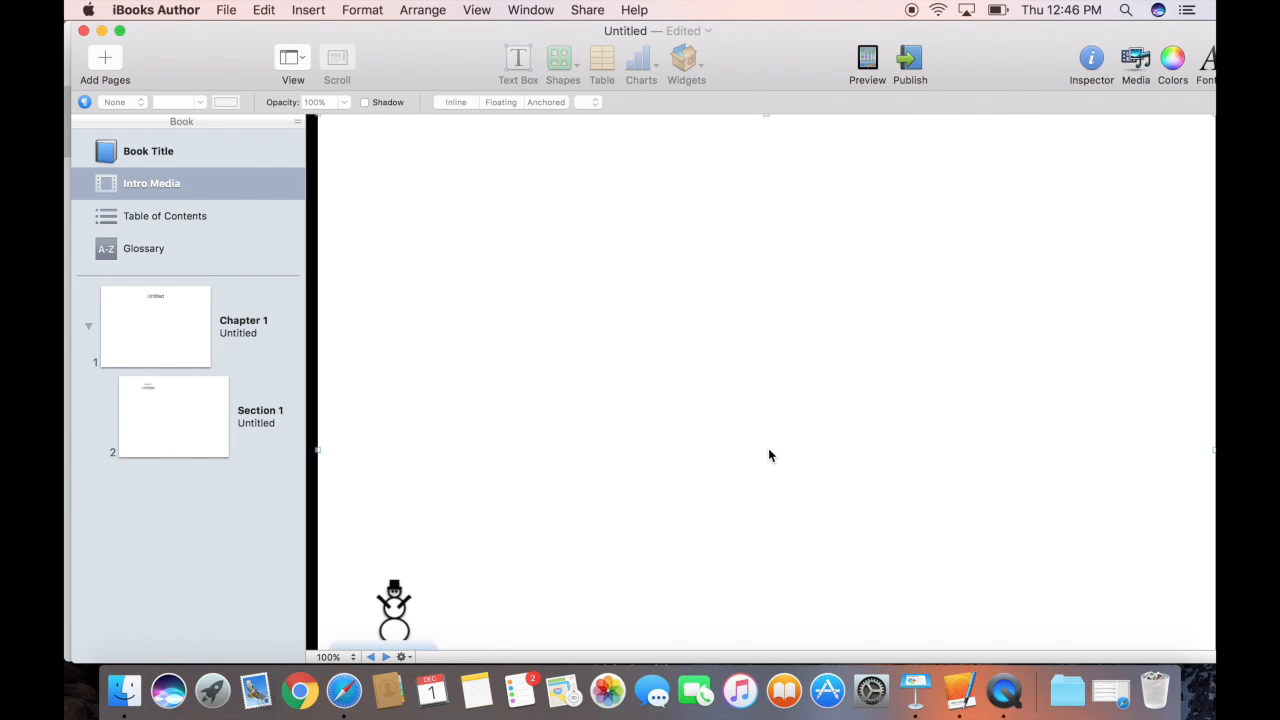
pyautogui.click(101, 31)
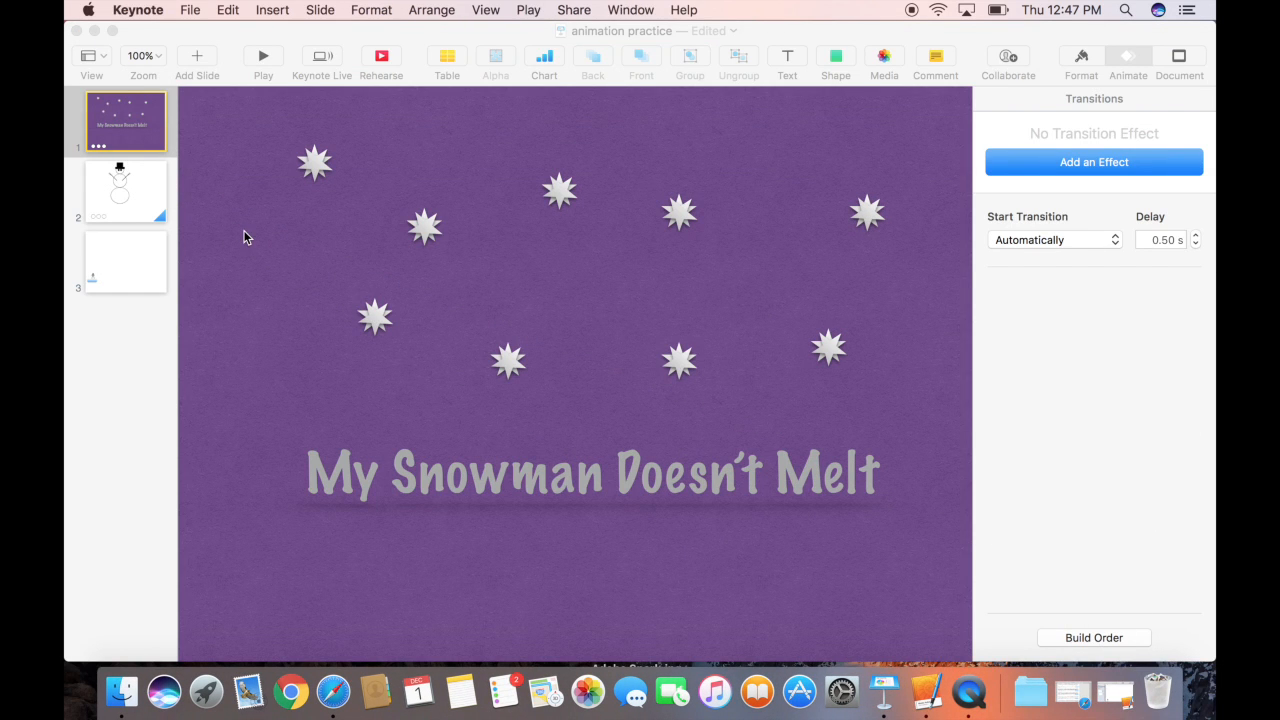
# - Look up the QuickTime format among the presentation's export options, without exporting
pyautogui.click(191, 9)
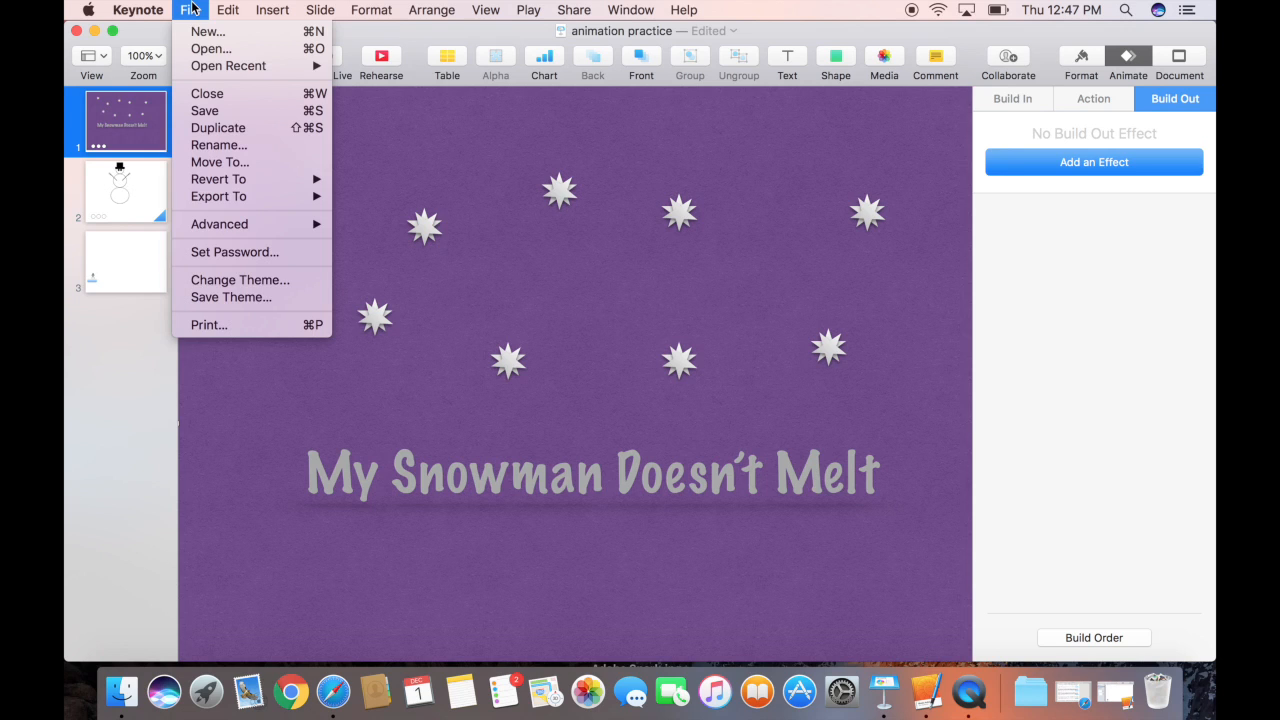
pyautogui.moveTo(221, 205)
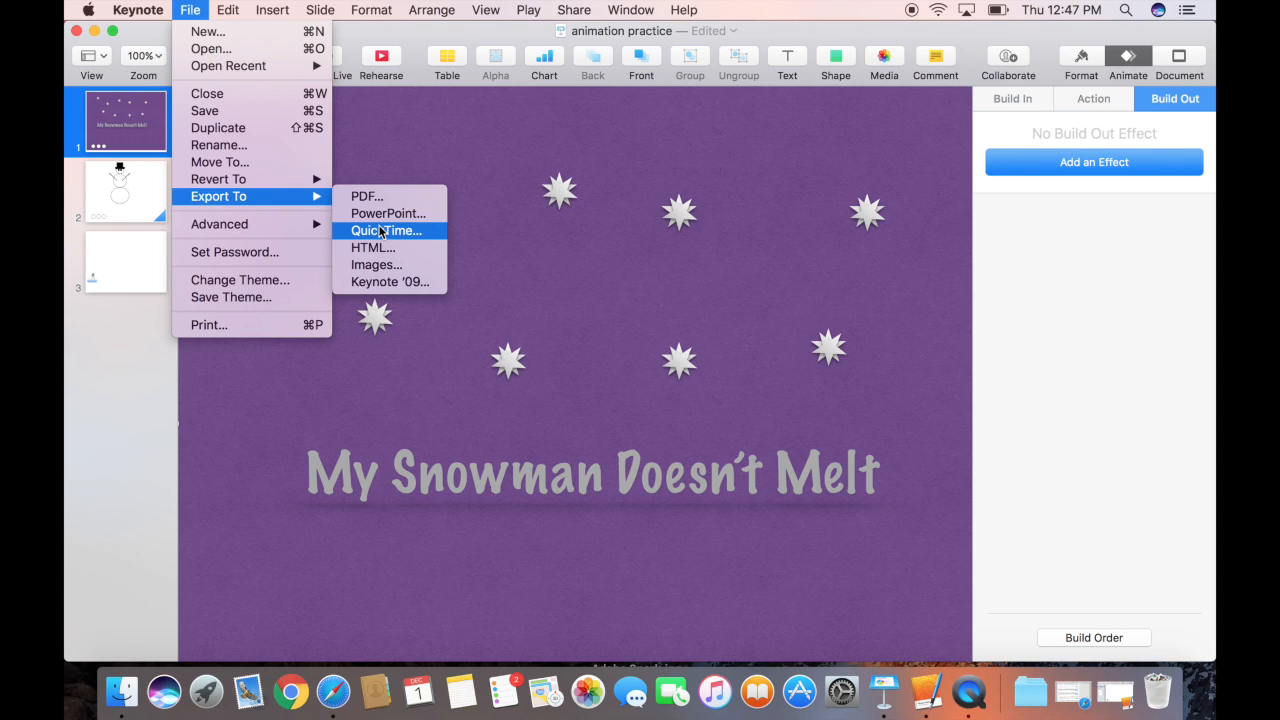
pyautogui.click(384, 398)
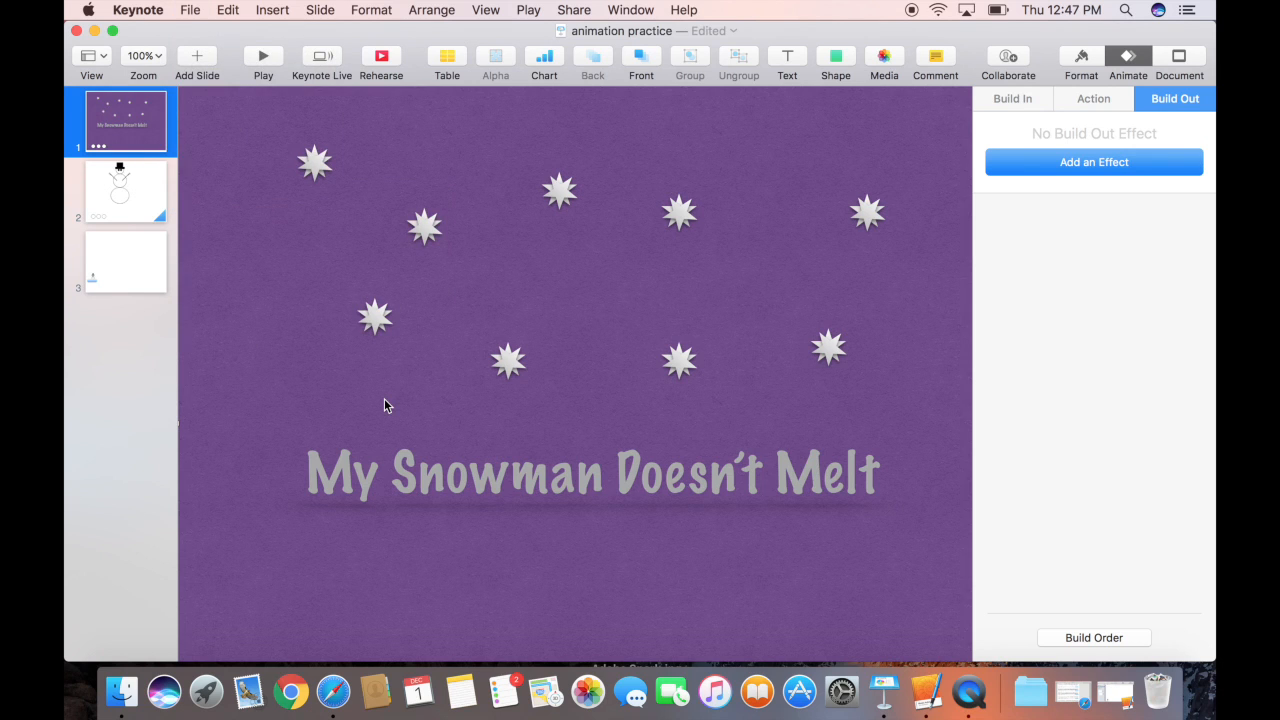